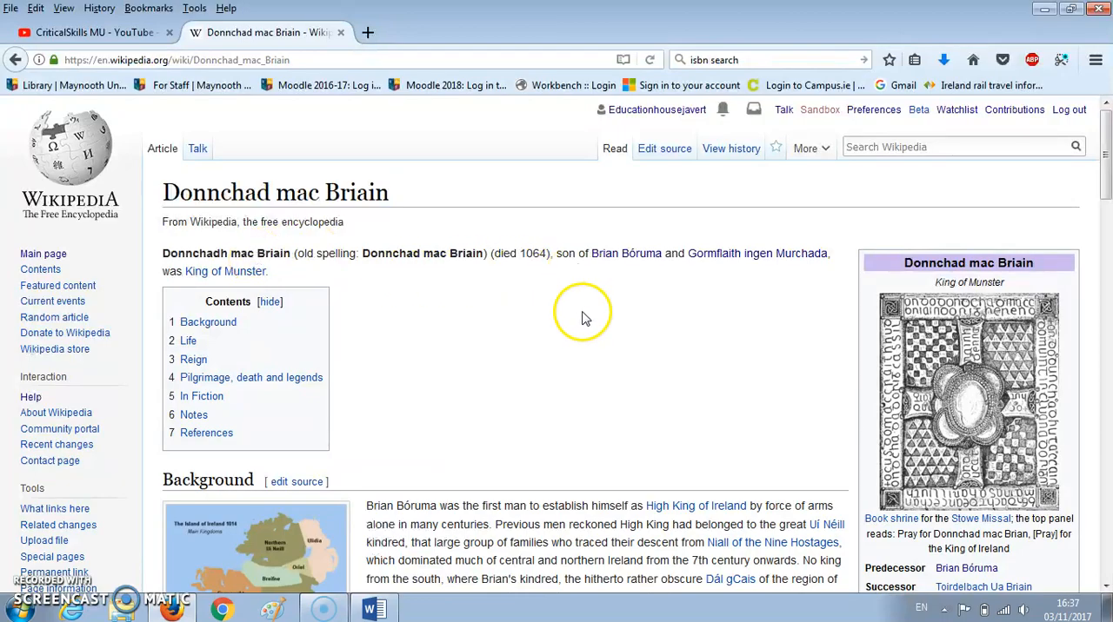
- Skim the Donnchad mac Briain article and examine the list of past edits in its revision history
scroll(621, 385, "down", 5)
scroll(621, 385, "down", 20)
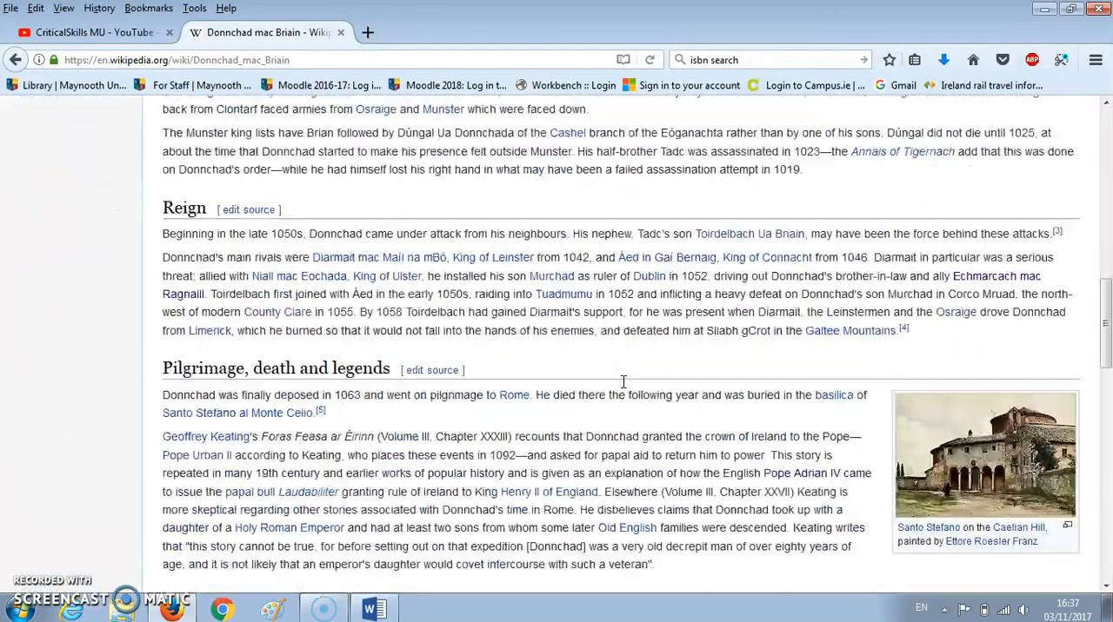
scroll(622, 387, "up", 20)
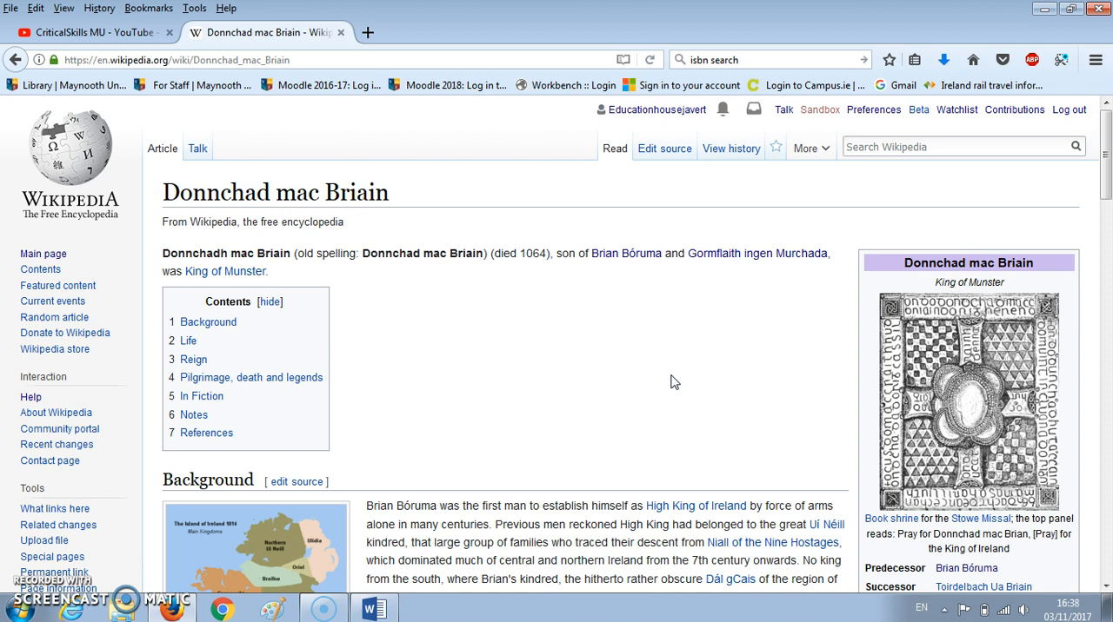
left_click(734, 153)
scroll(780, 445, "down", 4)
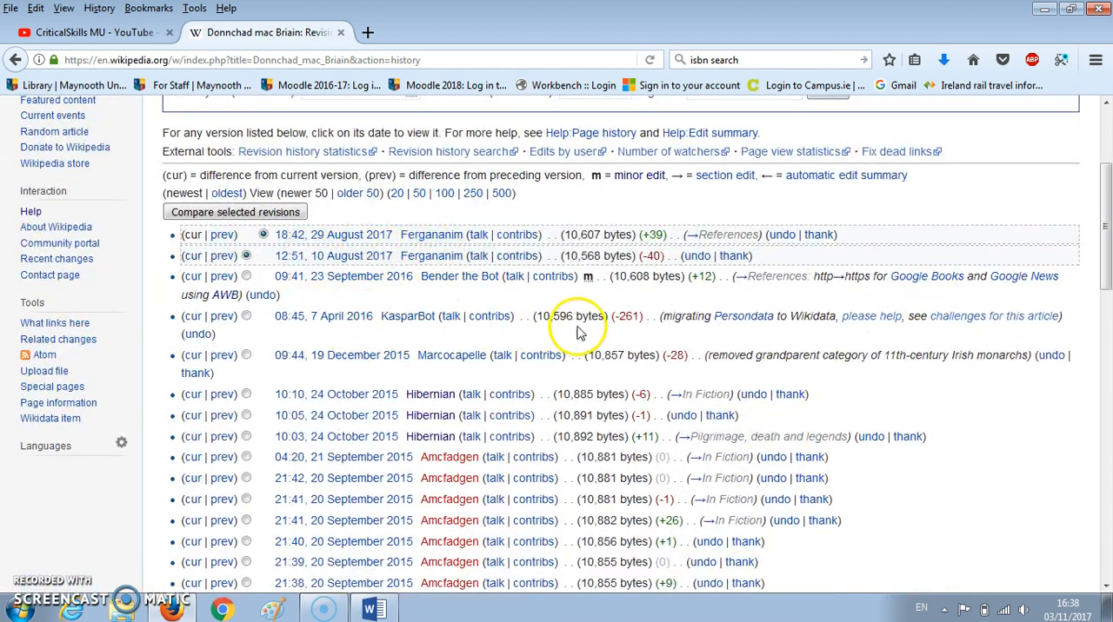
scroll(561, 328, "up", 4)
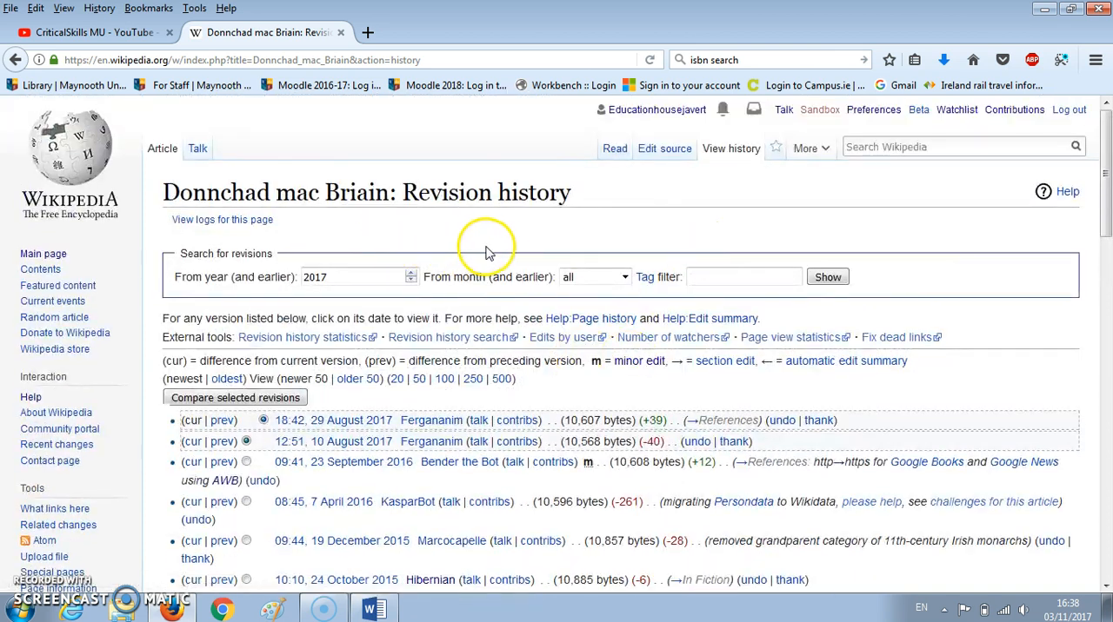
- Open the article's talk page and read the WikiProject ratings and assessment comments
left_click(196, 148)
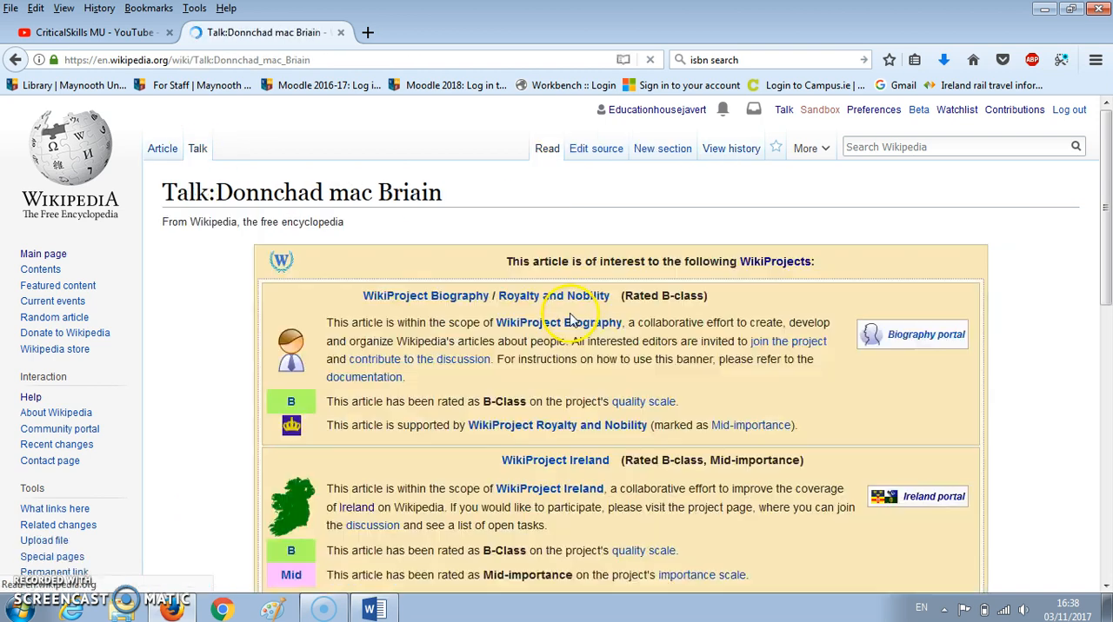
scroll(569, 381, "down", 5)
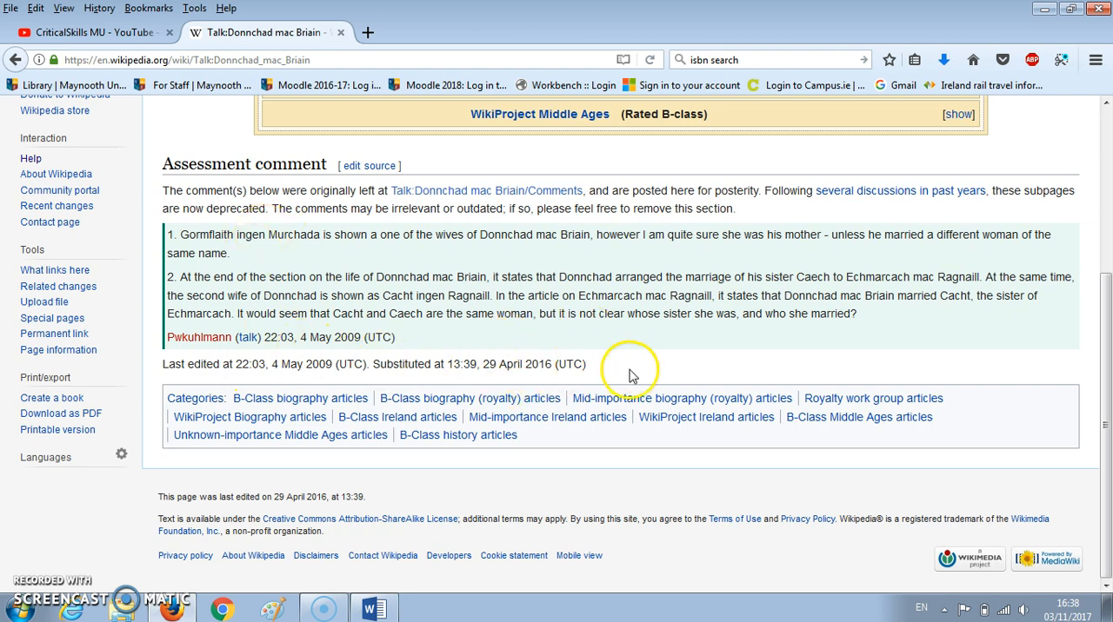
scroll(635, 372, "up", 4)
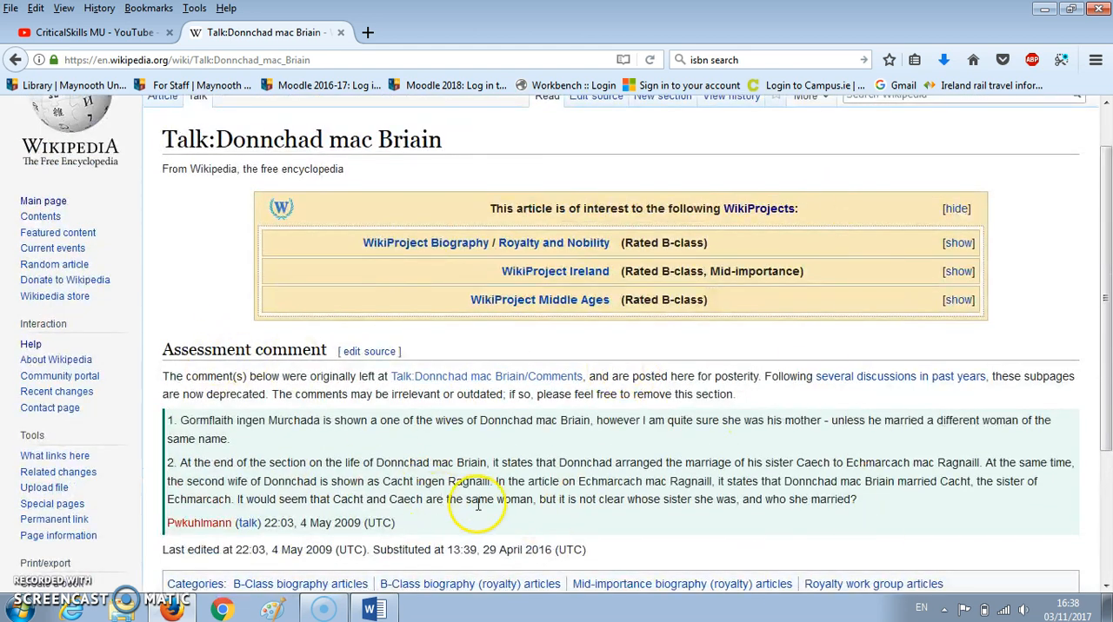
scroll(598, 557, "down", 4)
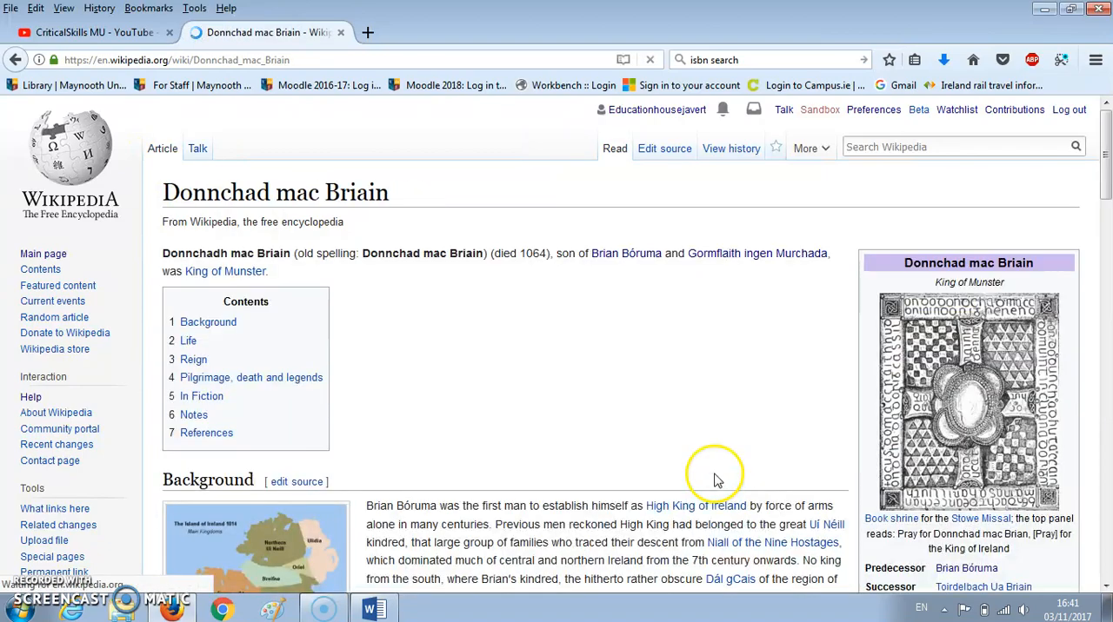
- Read through the Donnchad mac Briain article, examining the Background and Life sections for where content could be added
scroll(658, 435, "down", 6)
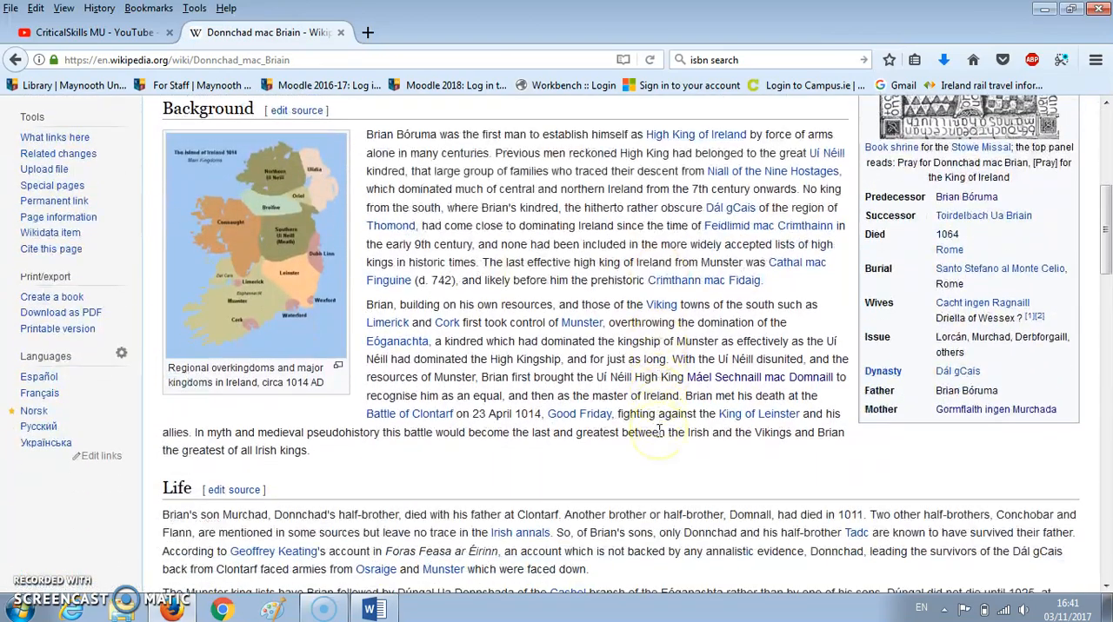
scroll(659, 430, "up", 4)
scroll(735, 474, "down", 4)
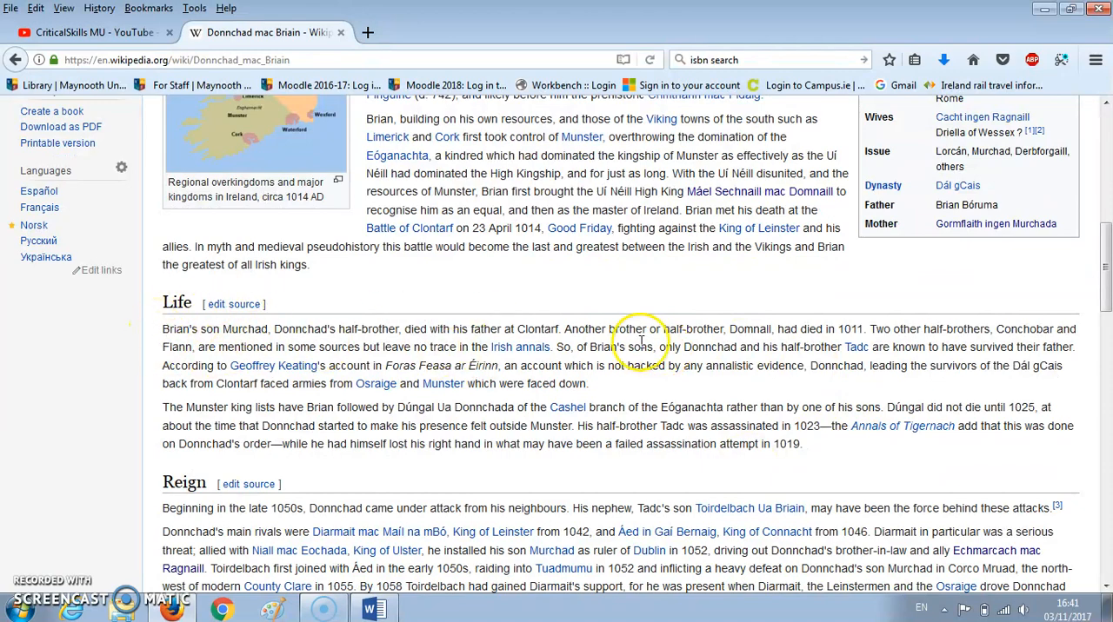
scroll(644, 347, "up", 6)
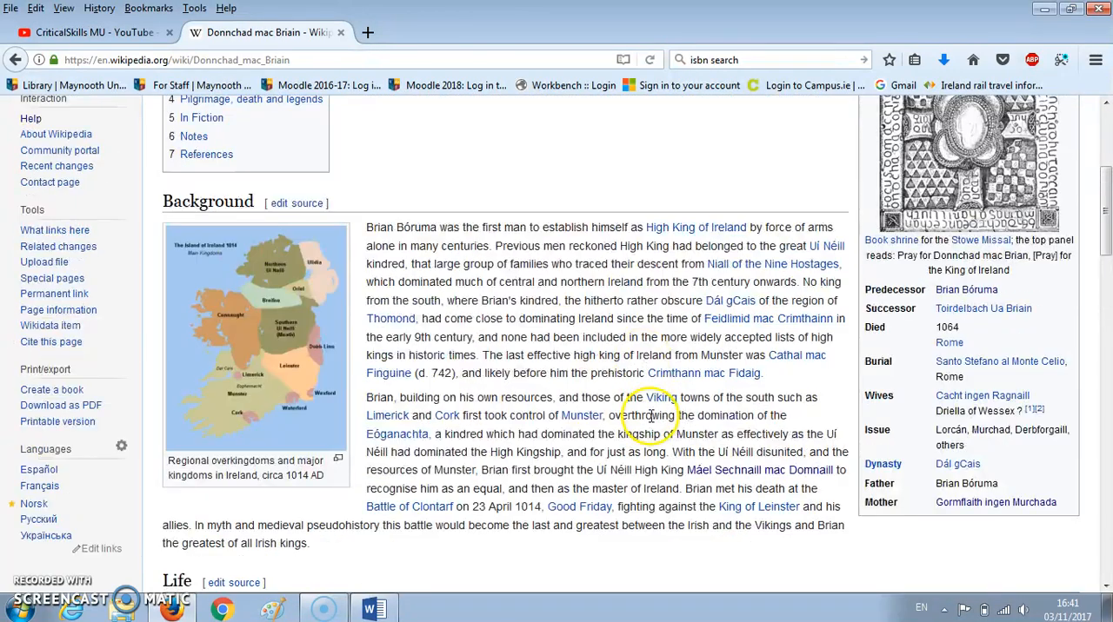
scroll(651, 419, "up", 6)
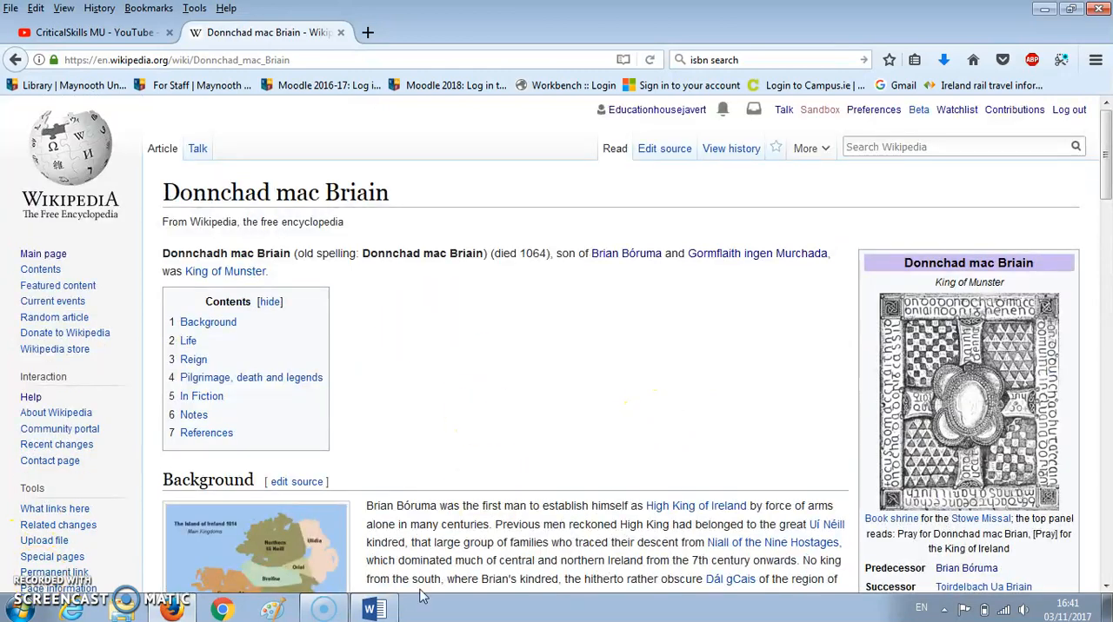
scroll(483, 439, "down", 3)
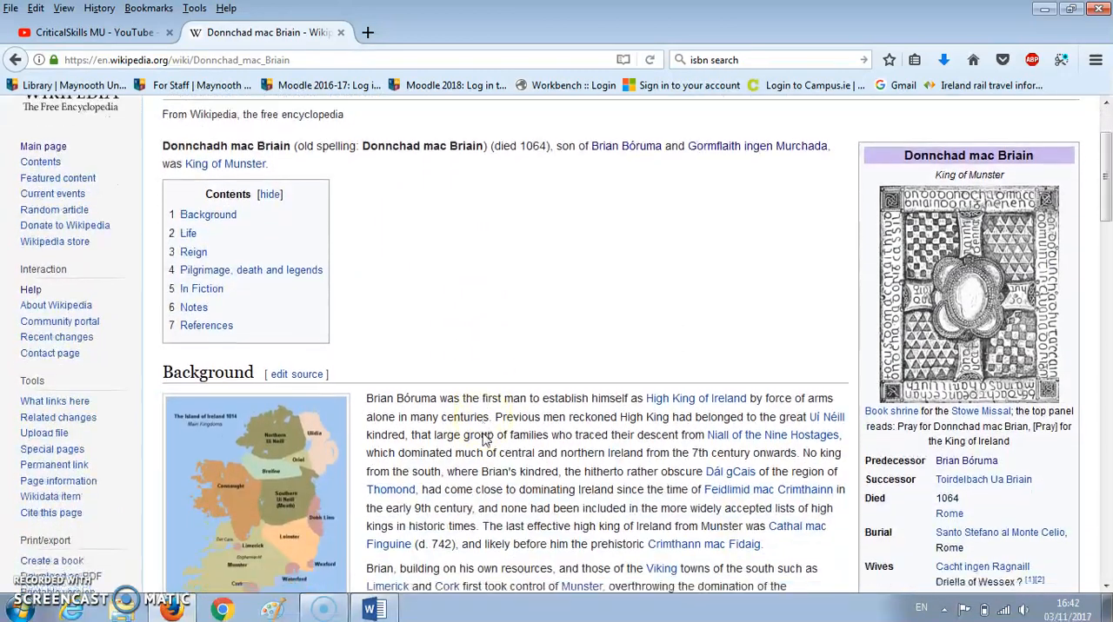
scroll(483, 439, "down", 10)
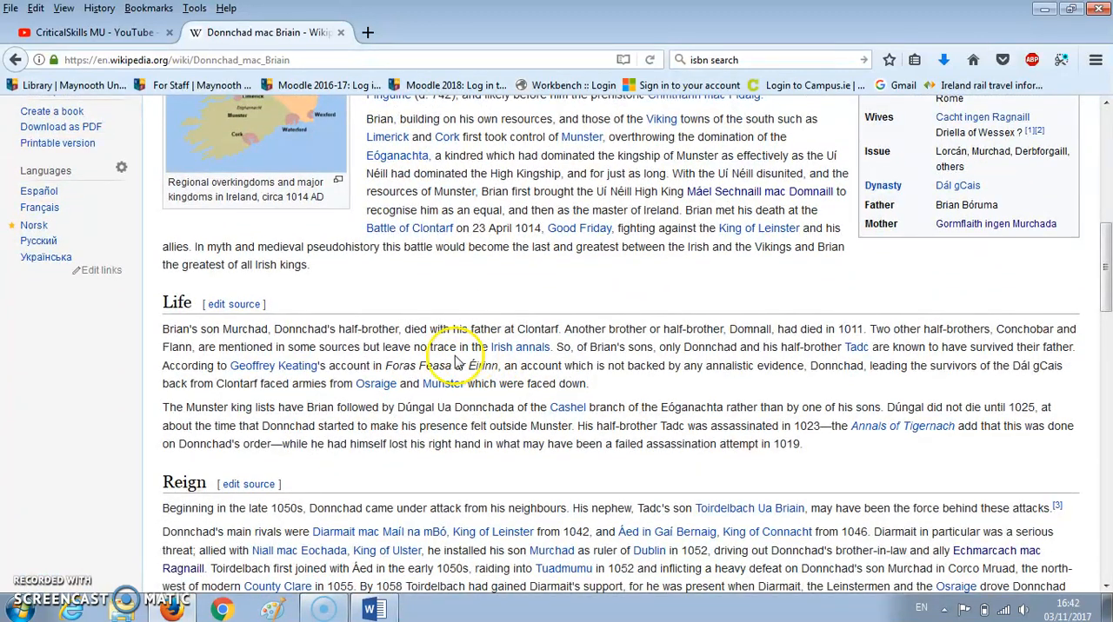
- In Donnchad.docx in Word, run a spelling and grammar check on only the Edit heading and its paragraph
left_click(375, 611)
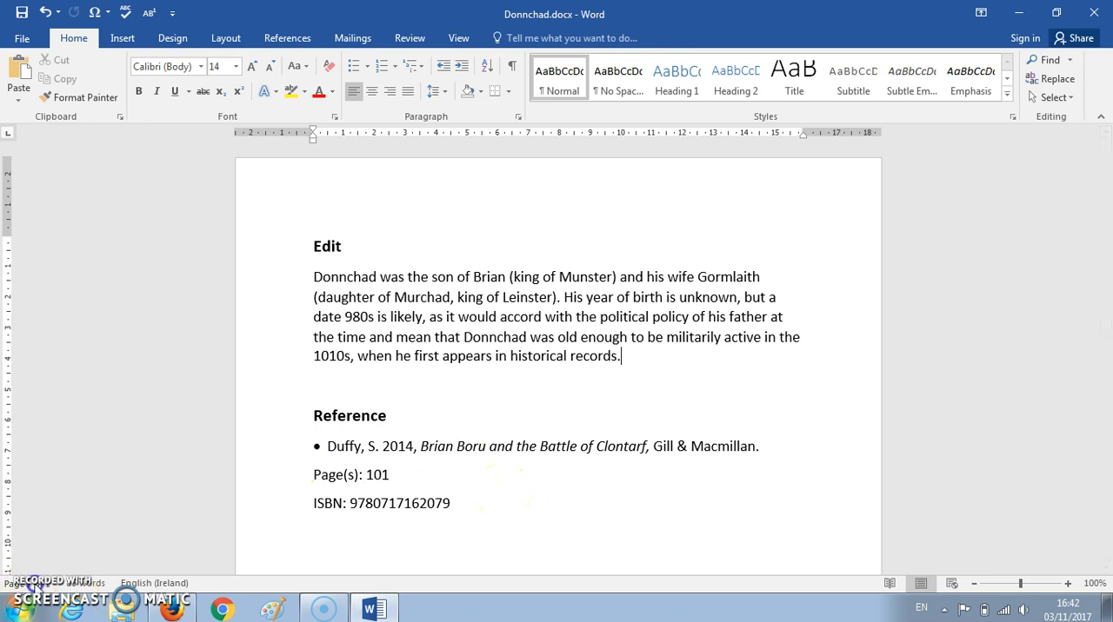
left_click_drag(313, 246, 695, 397)
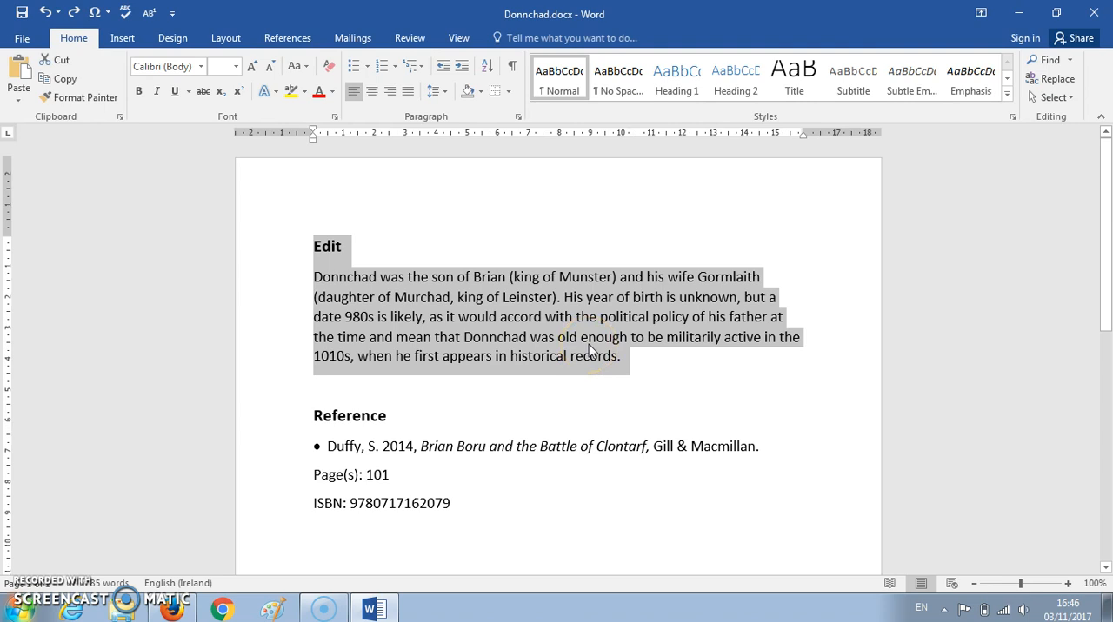
left_click(410, 39)
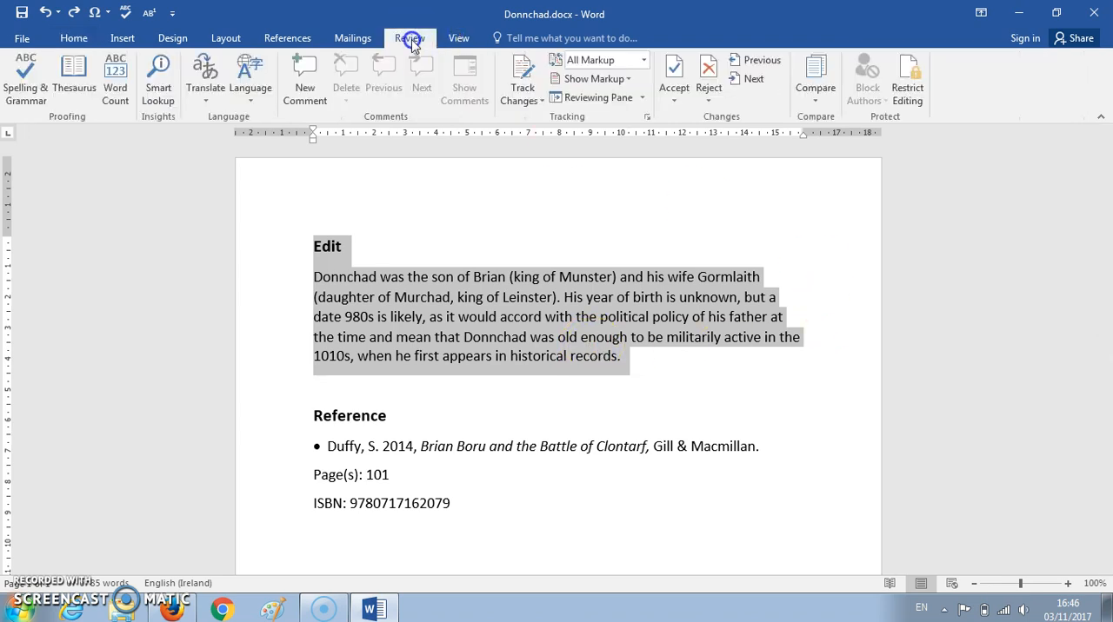
left_click(28, 77)
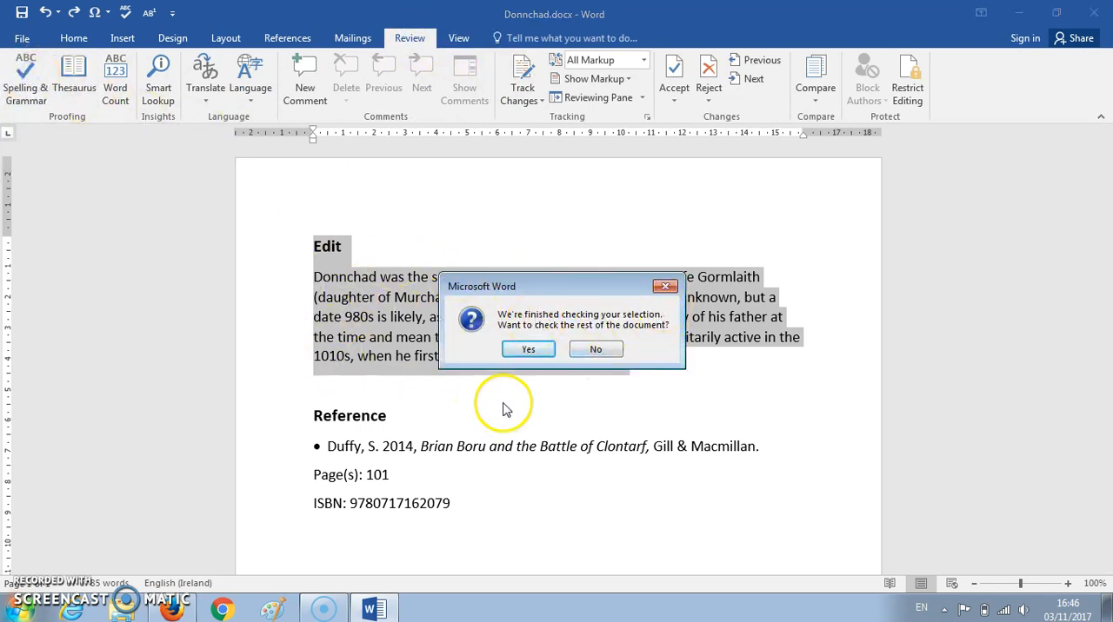
left_click(594, 350)
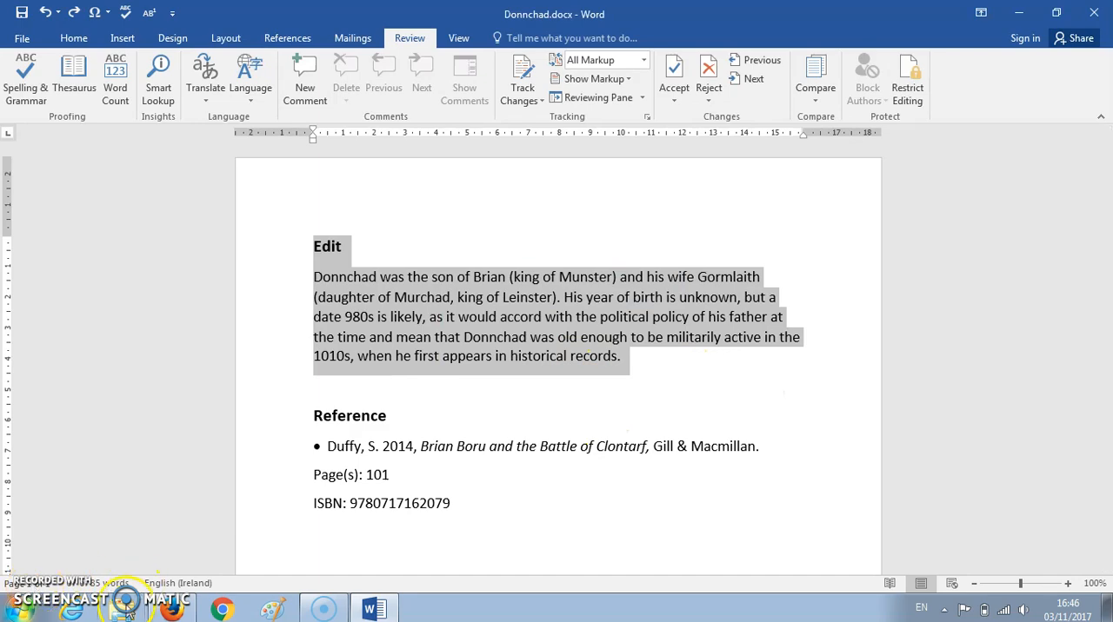
- Back in Firefox, open the Donnchad mac Briain article for editing, switch to visual editing and dismiss the notice
left_click(183, 613)
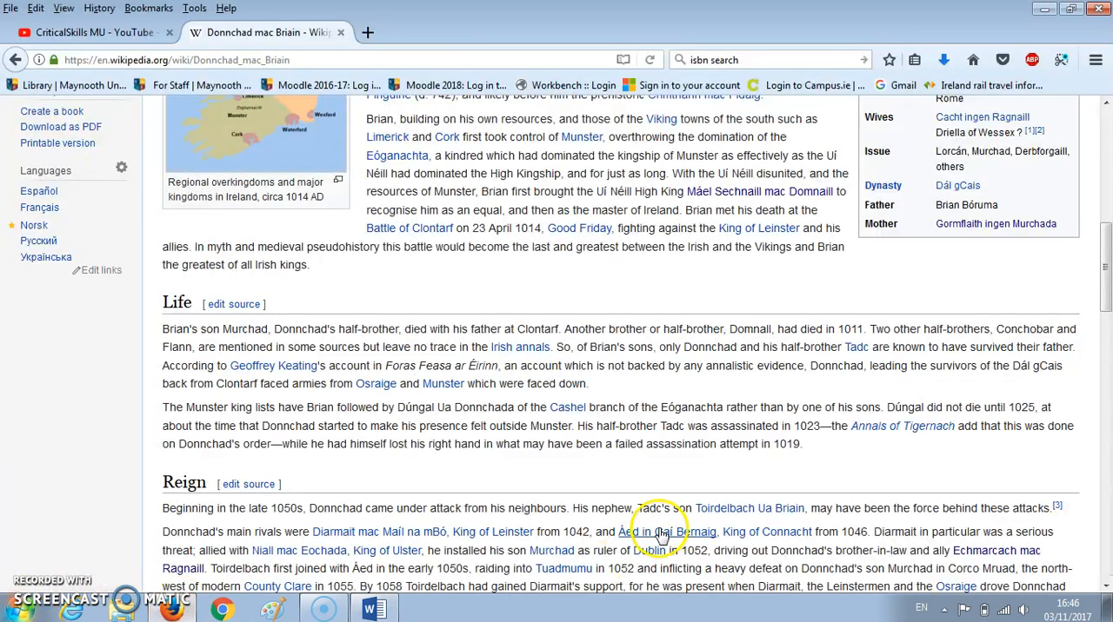
scroll(658, 522, "up", 5)
scroll(658, 528, "up", 3)
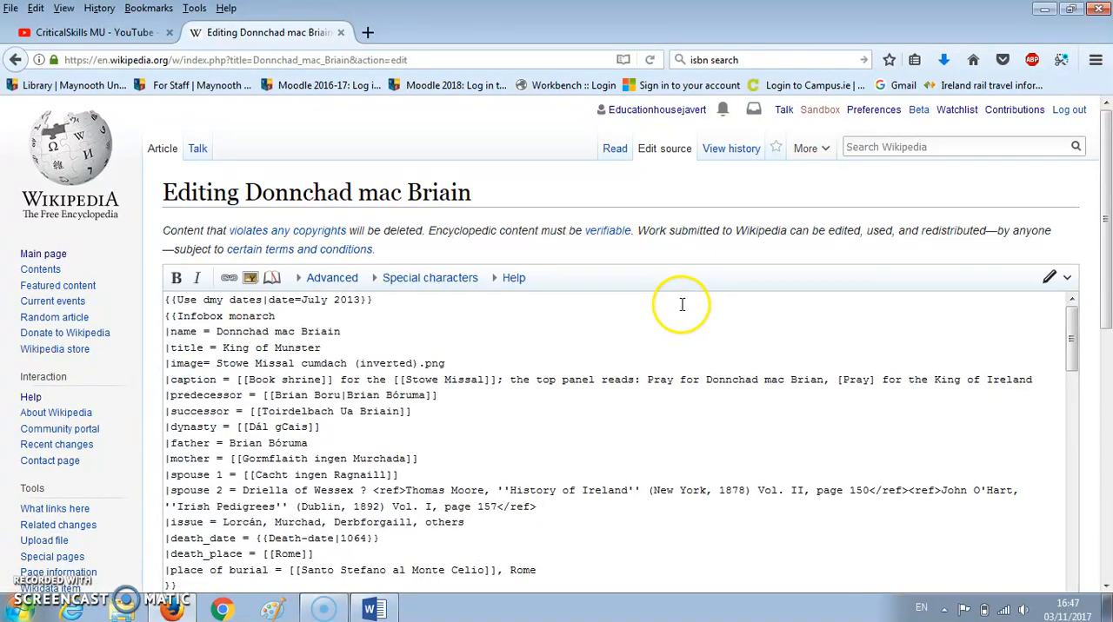
scroll(608, 426, "down", 2)
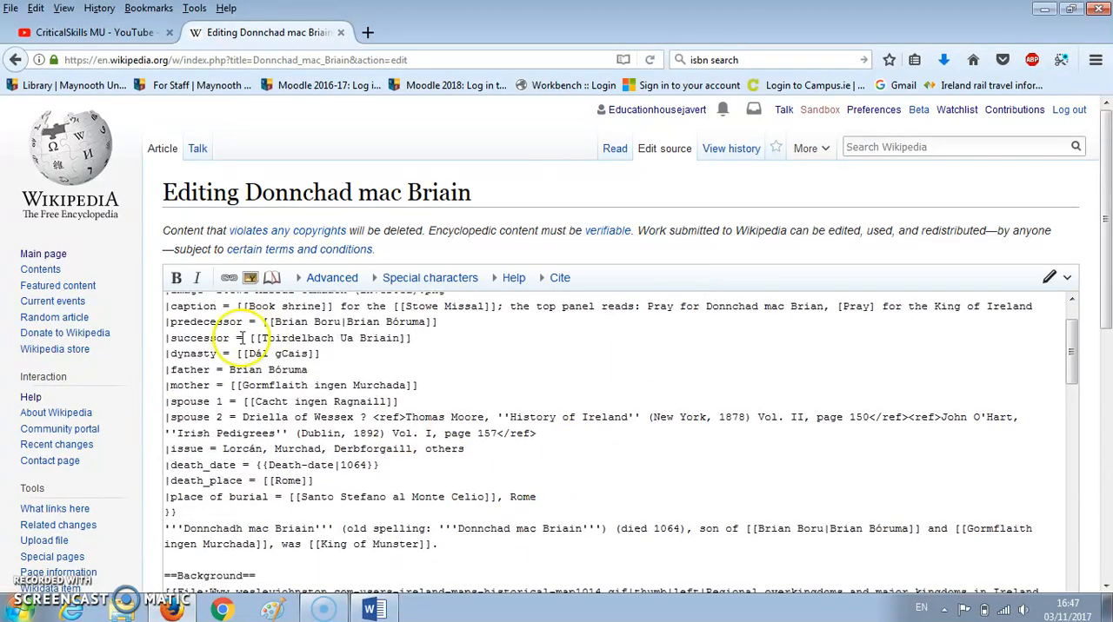
scroll(600, 471, "up", 2)
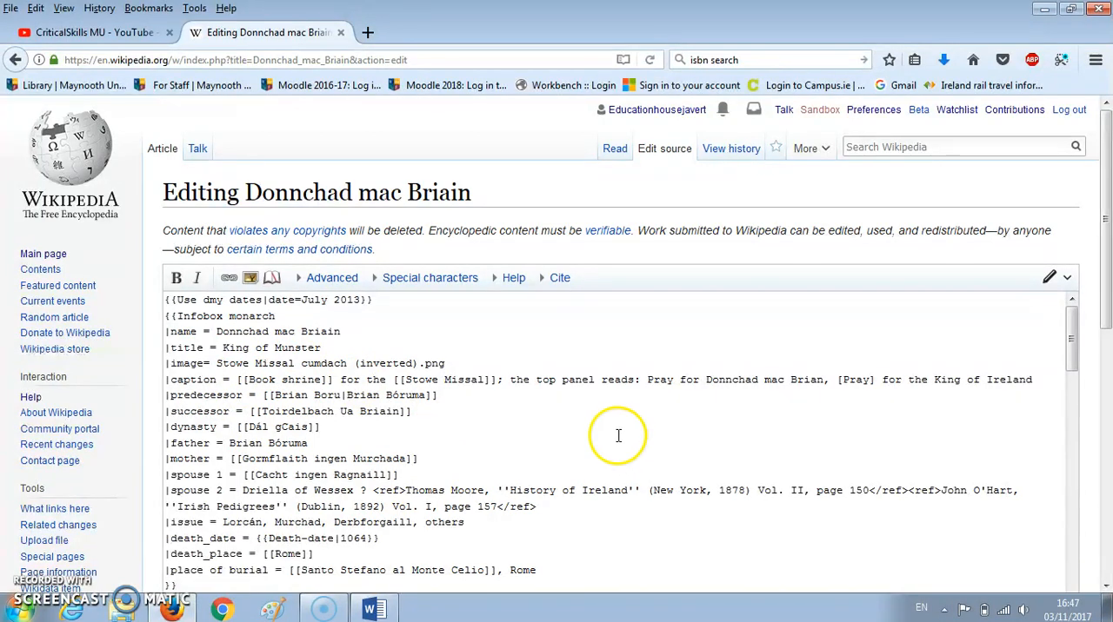
left_click(1049, 282)
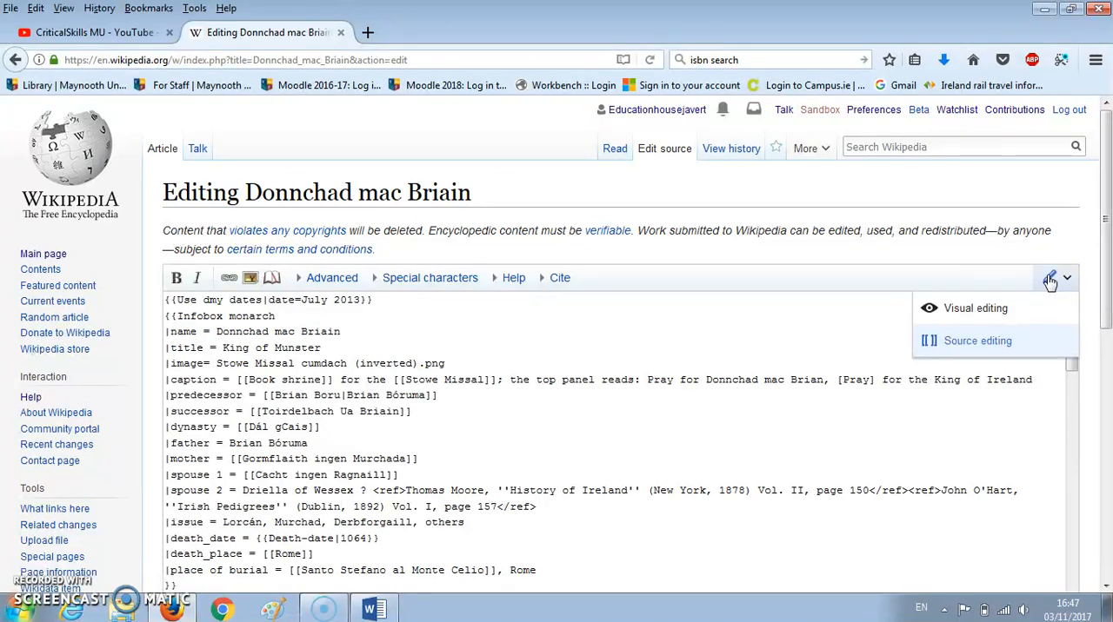
left_click(998, 318)
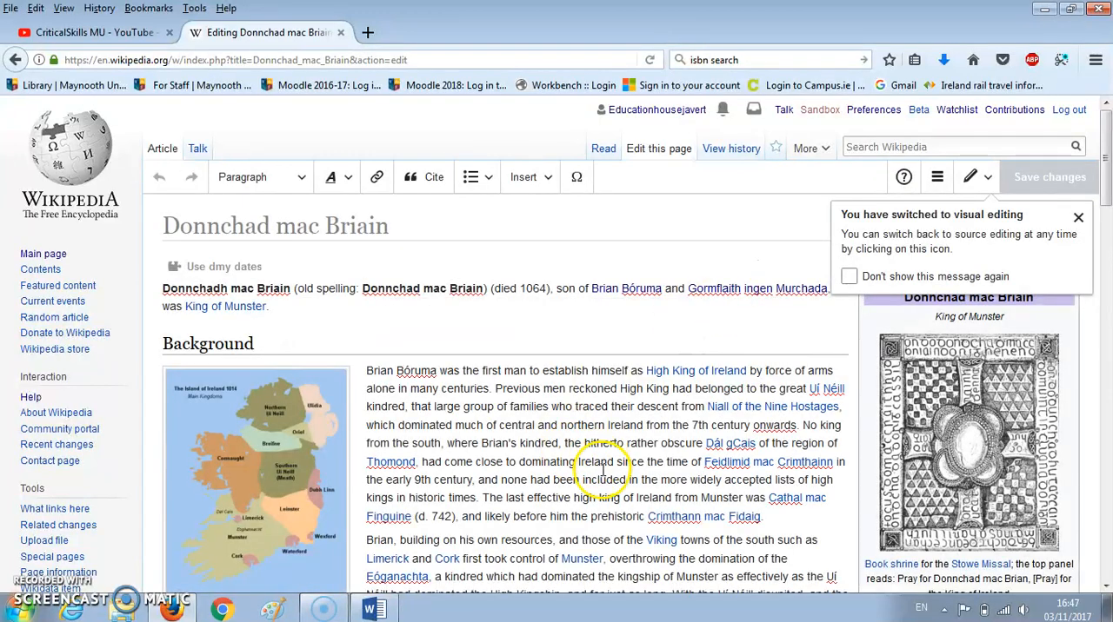
left_click(1079, 219)
- Locate the article's Life section and copy the paragraph under the Edit heading from Donnchad.docx in Word
scroll(504, 383, "down", 10)
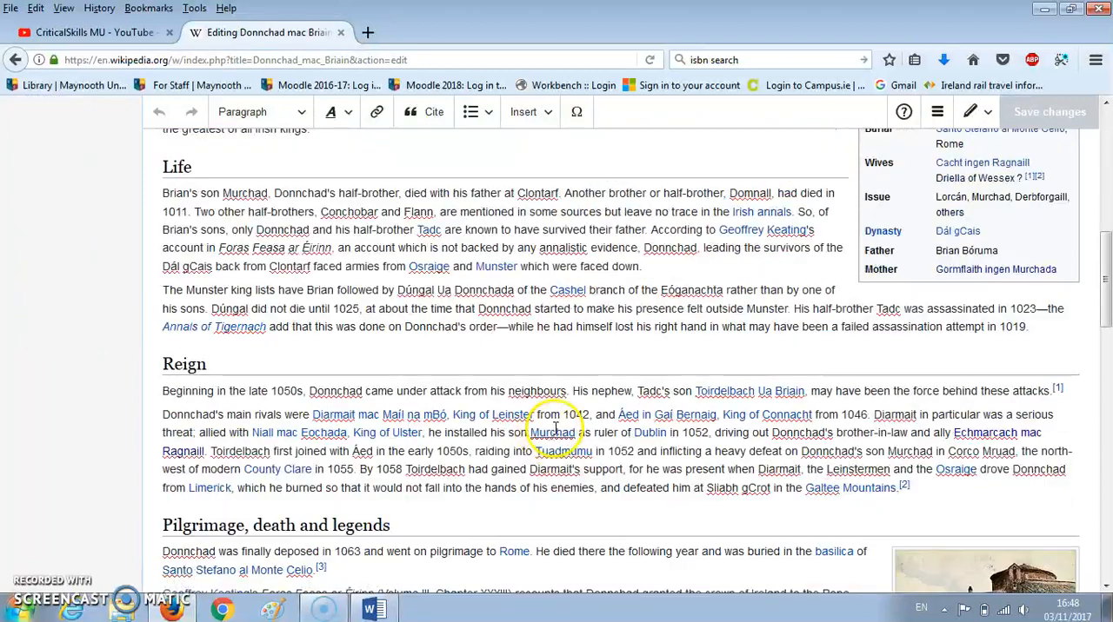
scroll(576, 414, "up", 2)
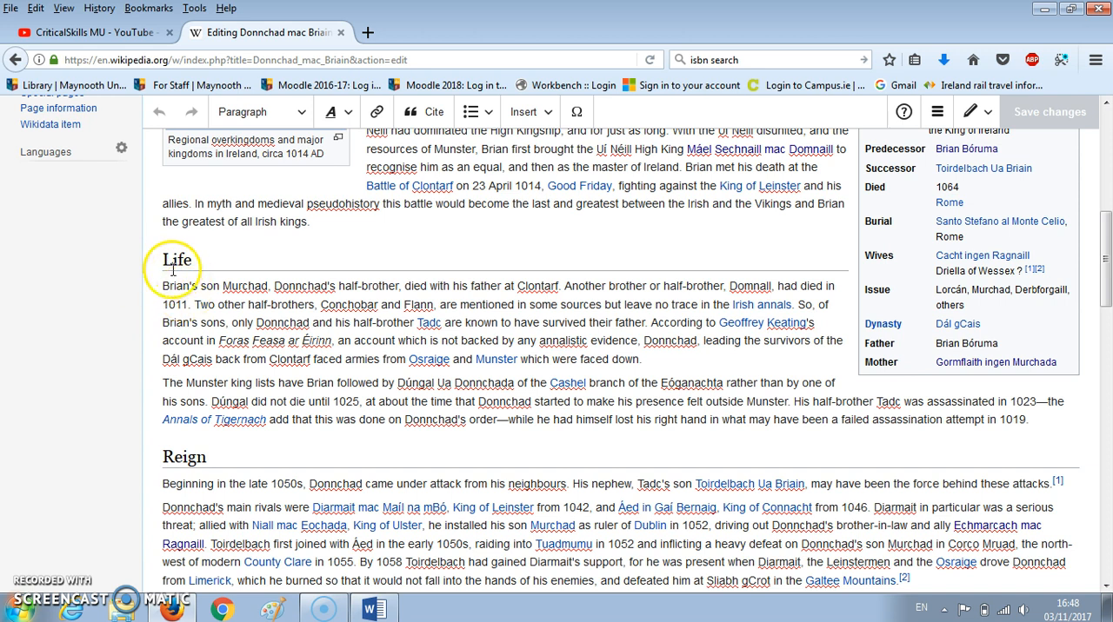
left_click(374, 608)
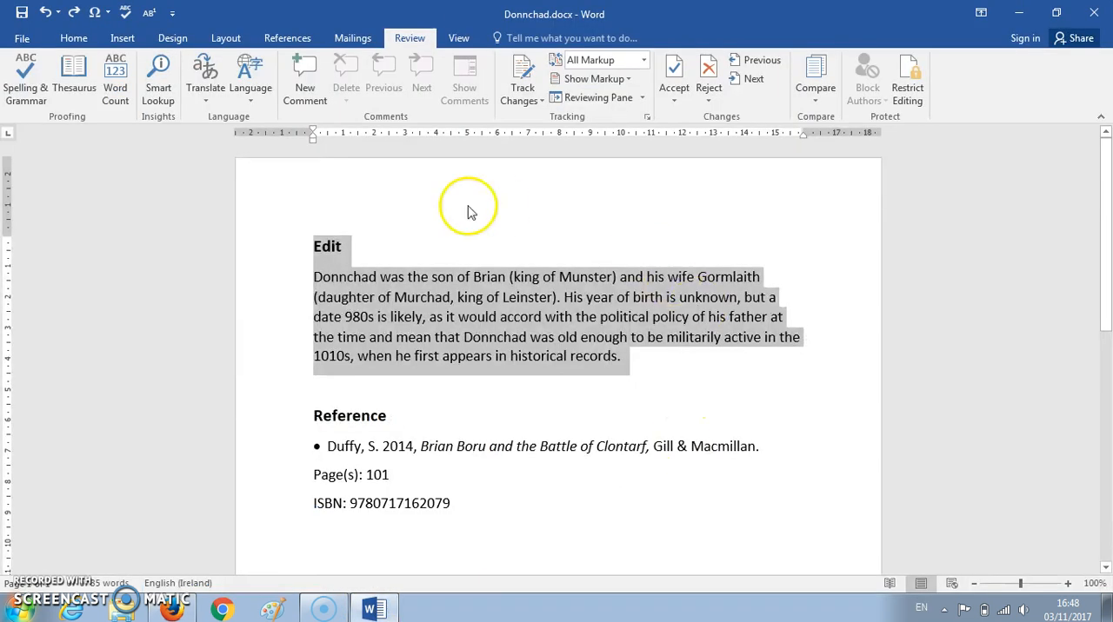
left_click(419, 317)
left_click_drag(313, 276, 624, 357)
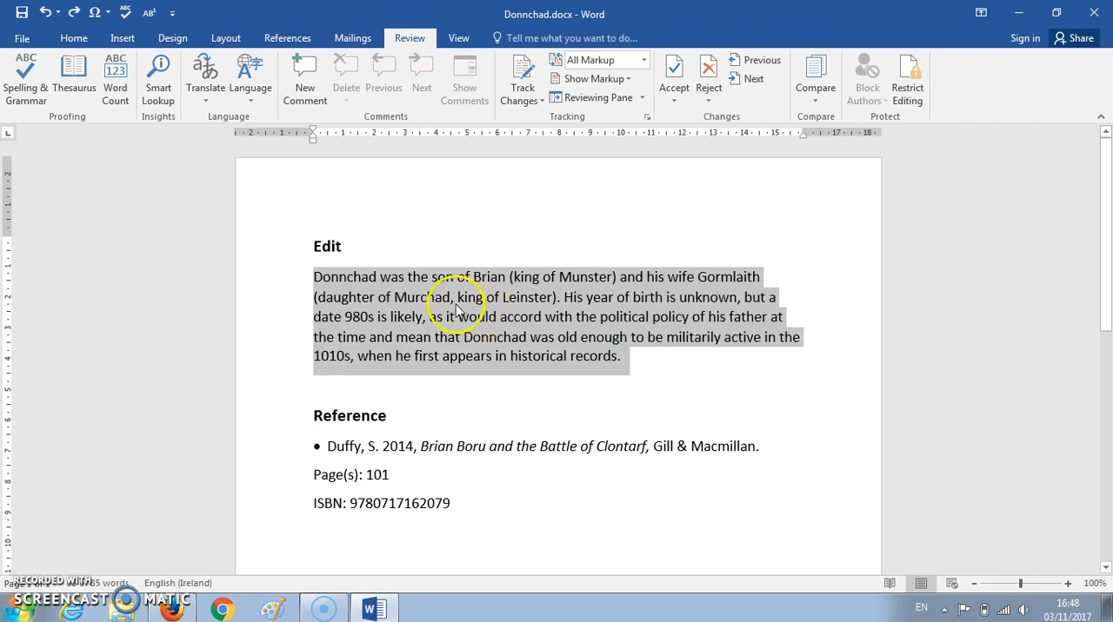
right_click(457, 310)
left_click(503, 335)
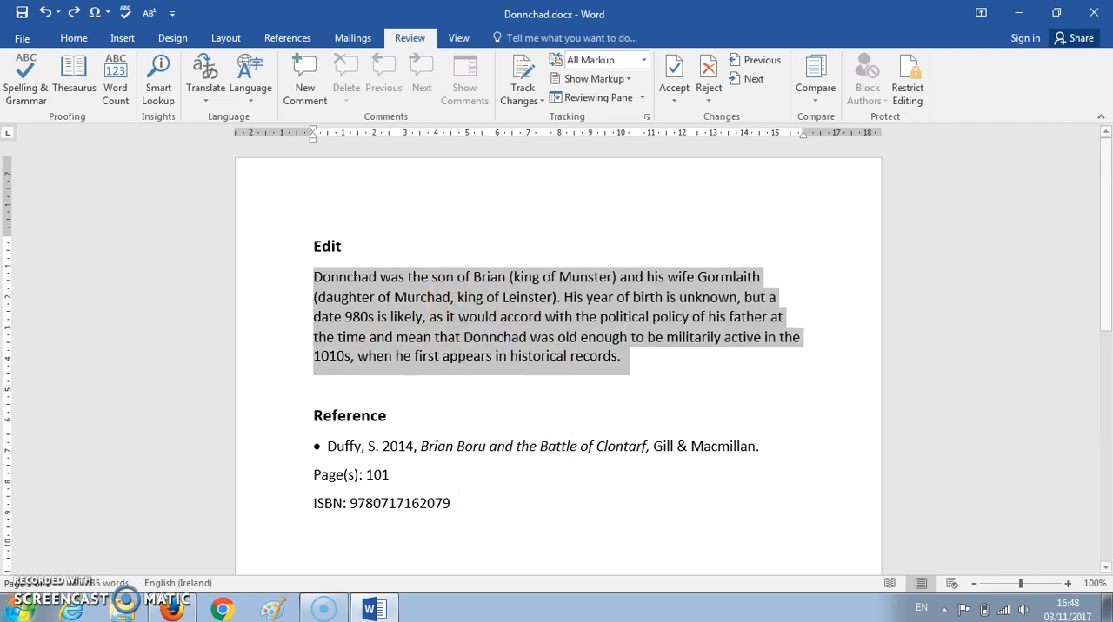
- Paste the copied paragraph in Firefox at the start of the Life section, before "Brian's son Murchad"
left_click(172, 608)
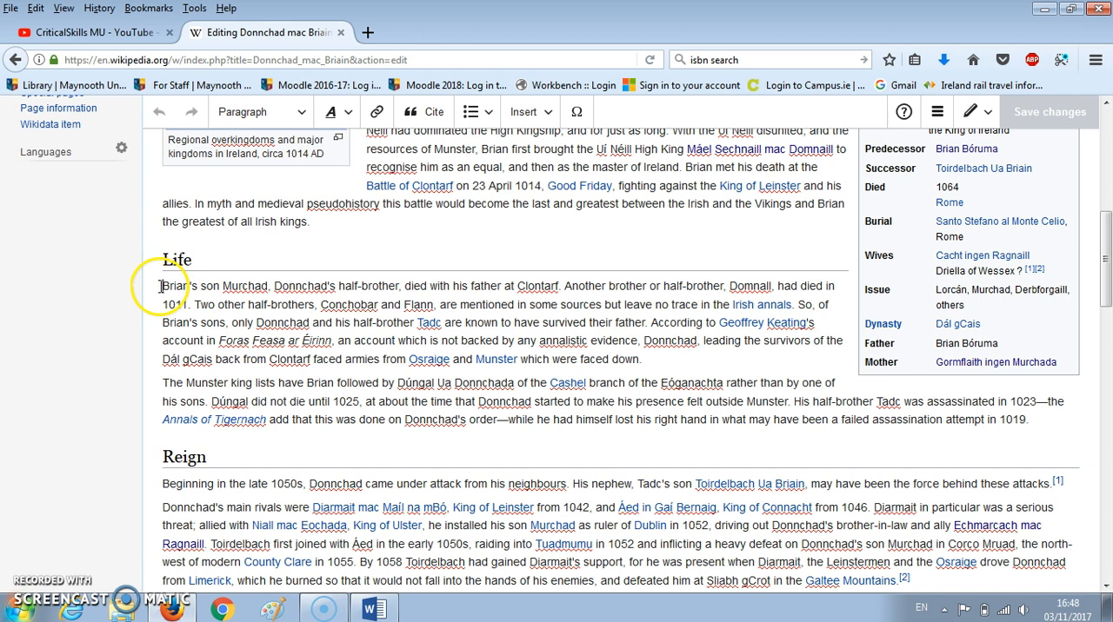
right_click(161, 287)
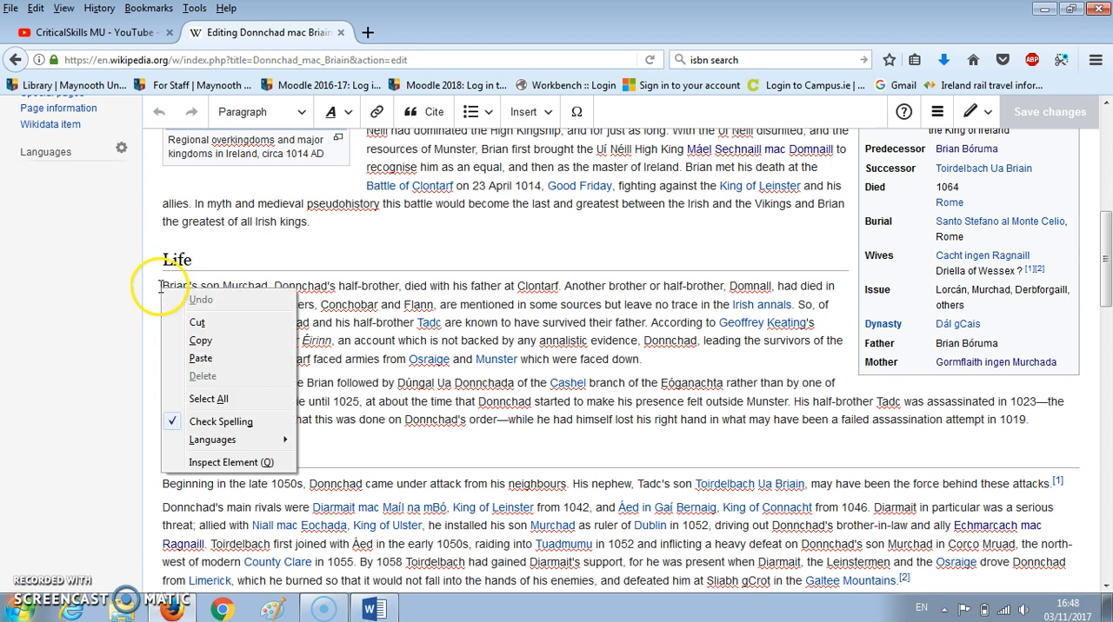
left_click(201, 359)
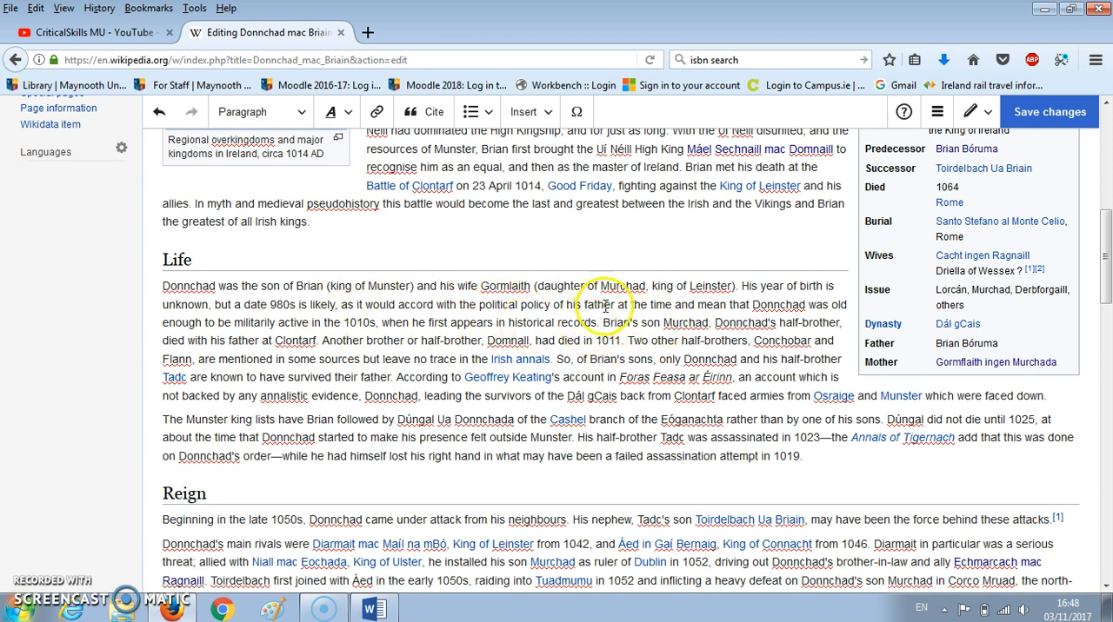
- Review the book reference, page number and ISBN in the Word document, and return to the article editor in Firefox
left_click(373, 608)
left_click(396, 474)
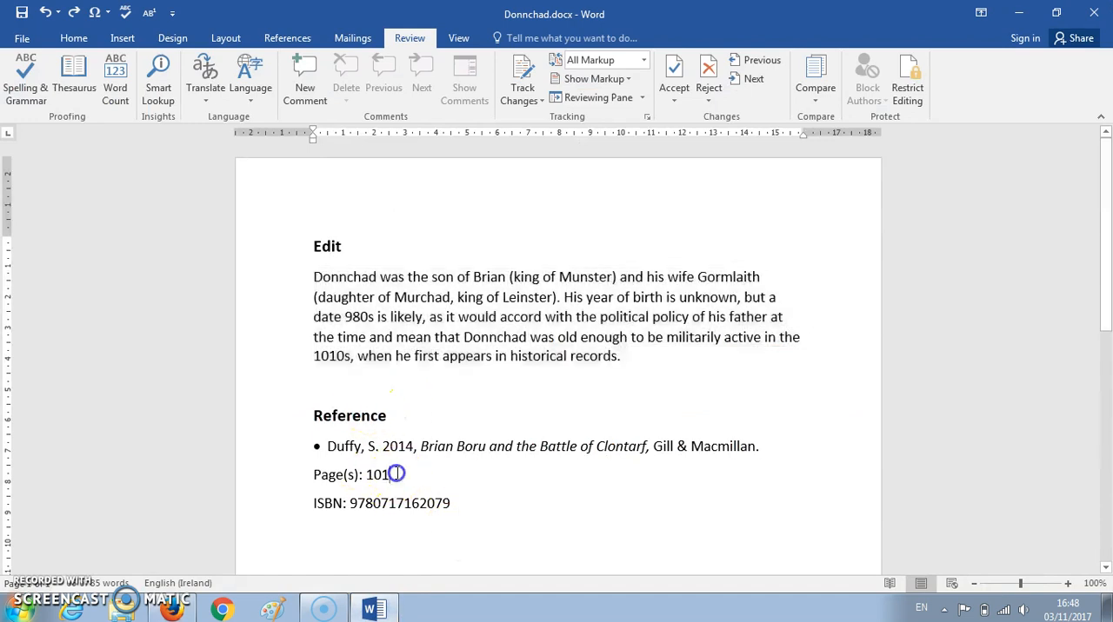
left_click(375, 609)
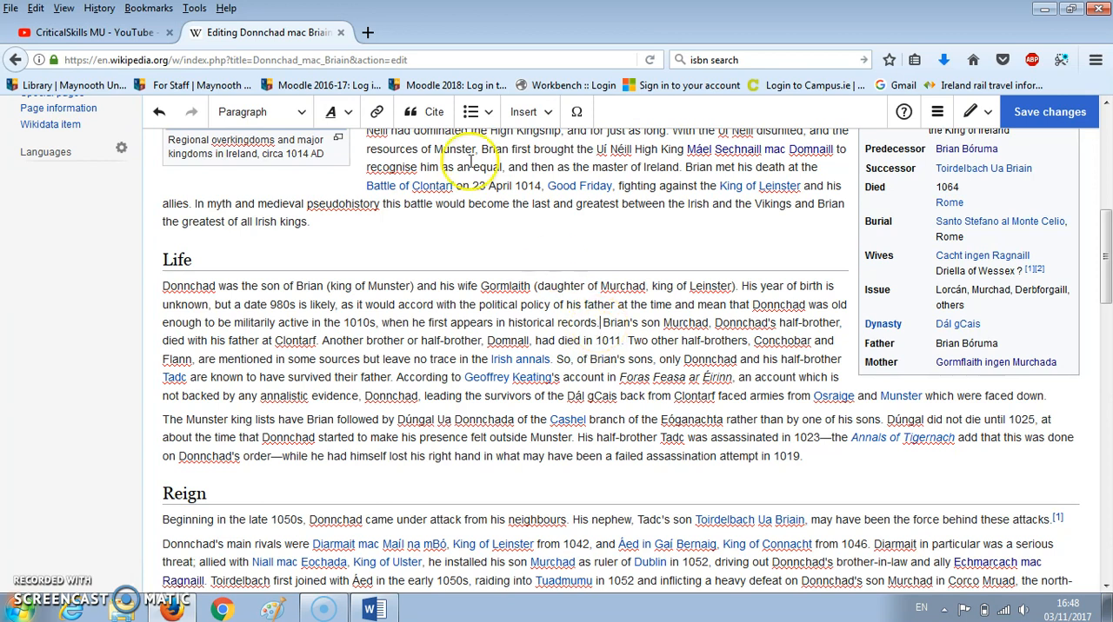
- Start a manual book citation right after "historical records." in the Life section, ready to fill in the title
left_click(432, 116)
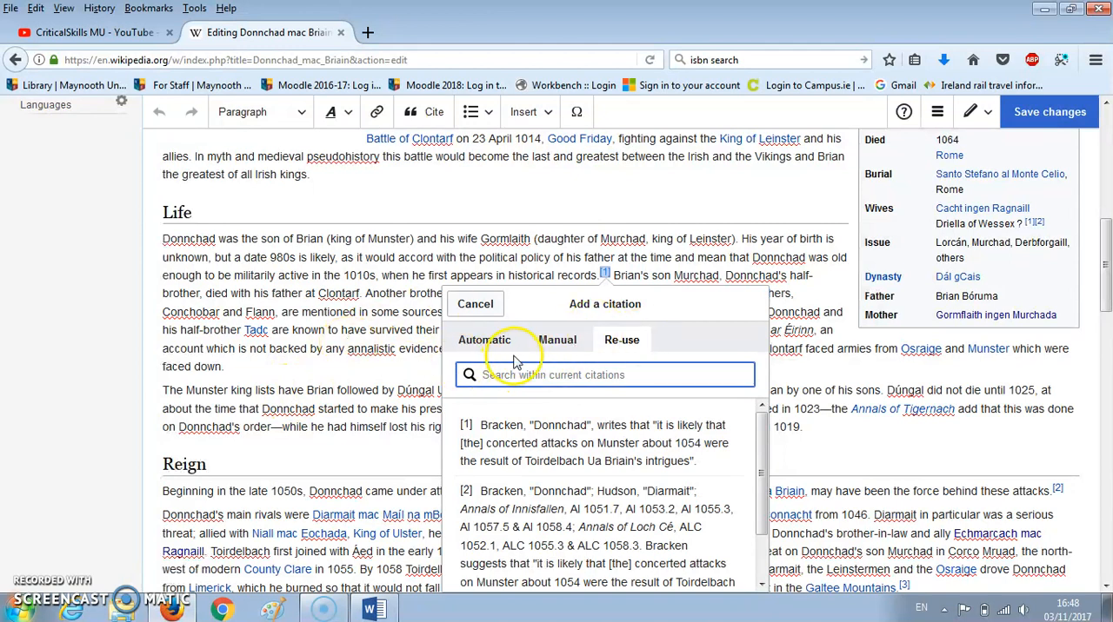
left_click(564, 340)
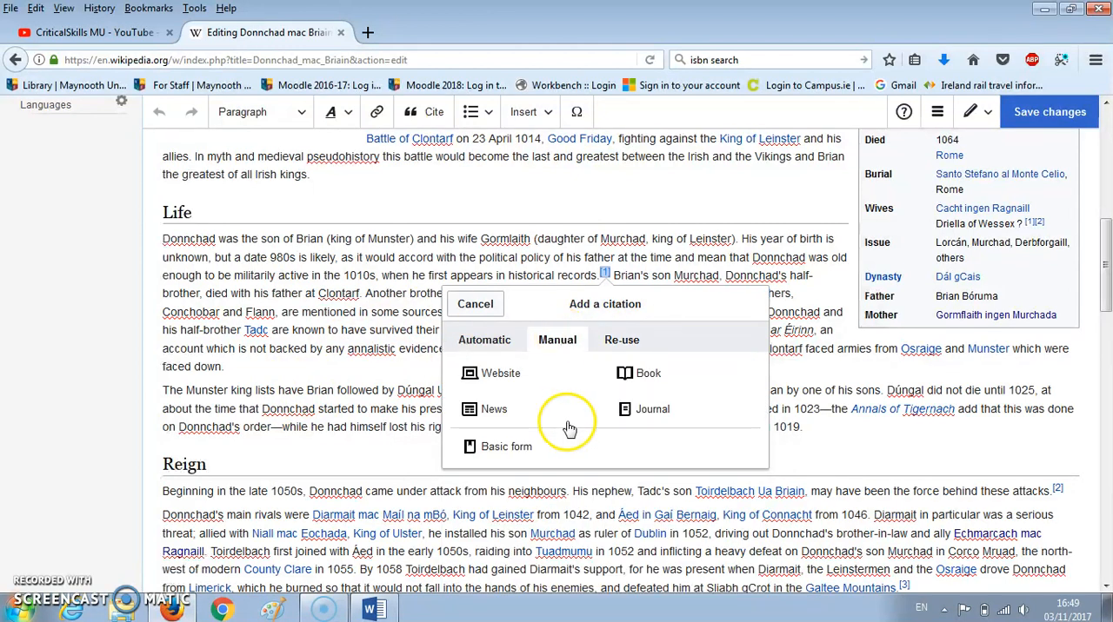
left_click(648, 374)
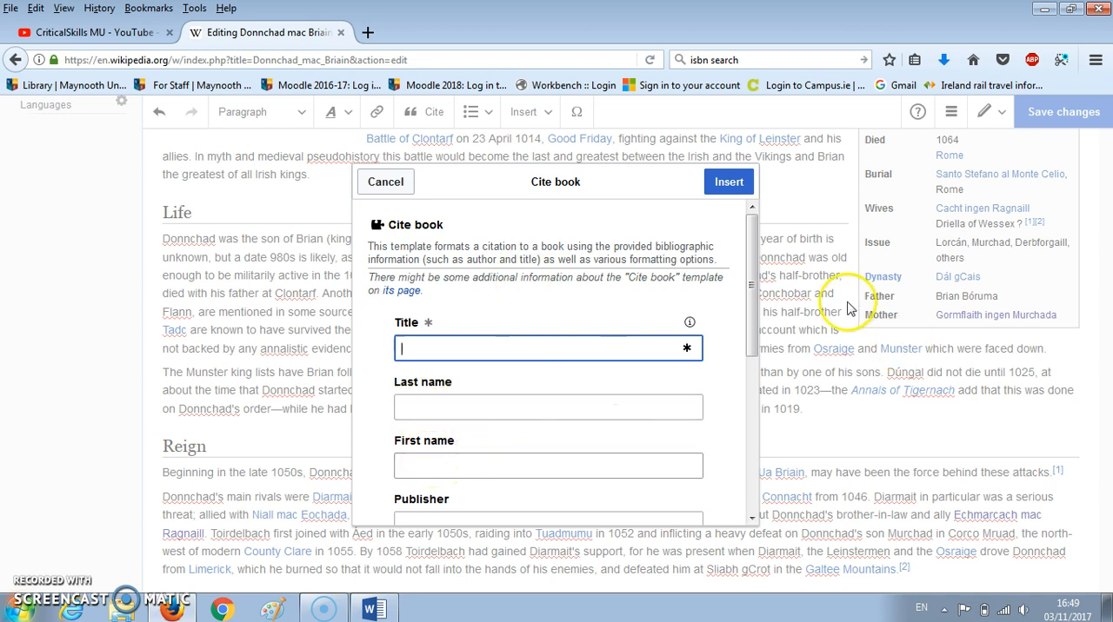
left_click_drag(753, 304, 737, 264)
left_click(461, 351)
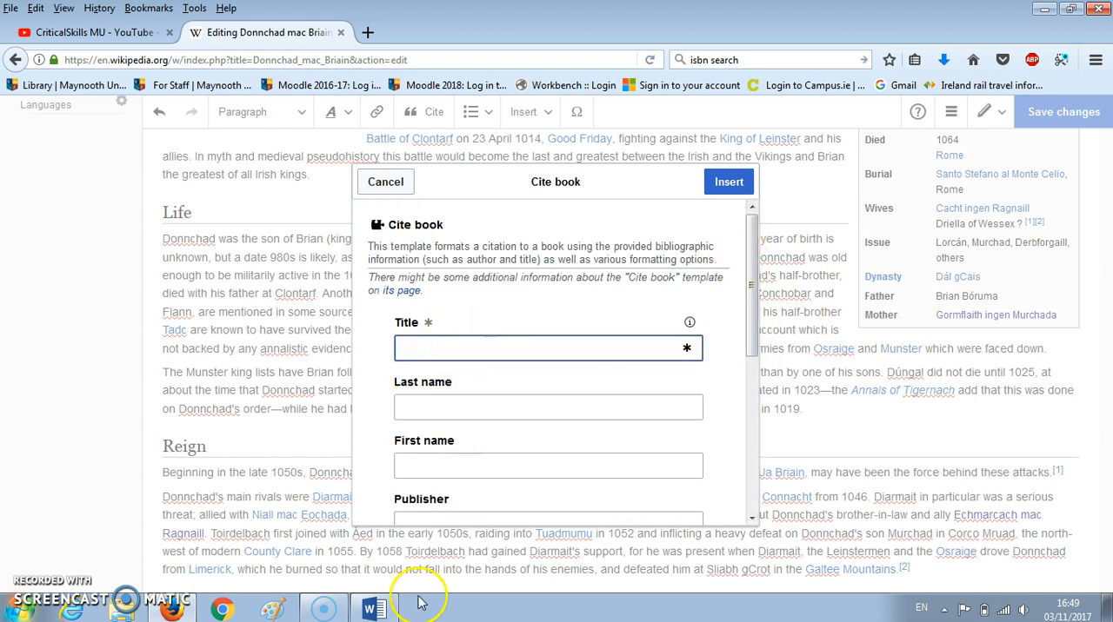
- Copy the title "Brian Boru and the Battle of Clontarf" from the Word reference and paste it as the citation's title in Firefox
left_click(374, 611)
left_click_drag(426, 446, 618, 447)
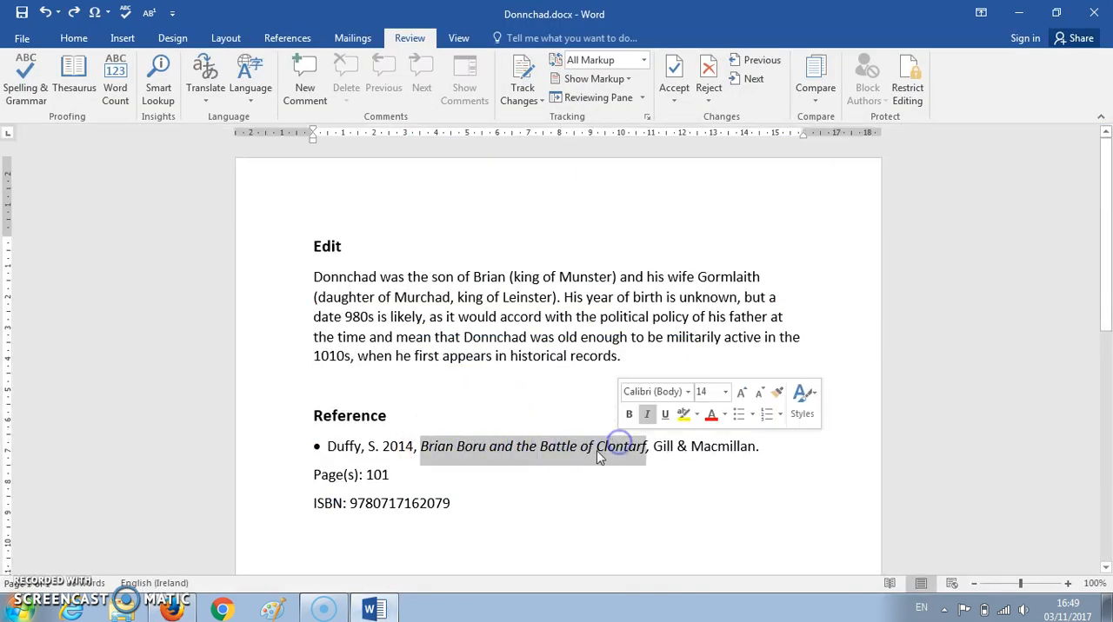
right_click(596, 450)
left_click(576, 253)
left_click(376, 611)
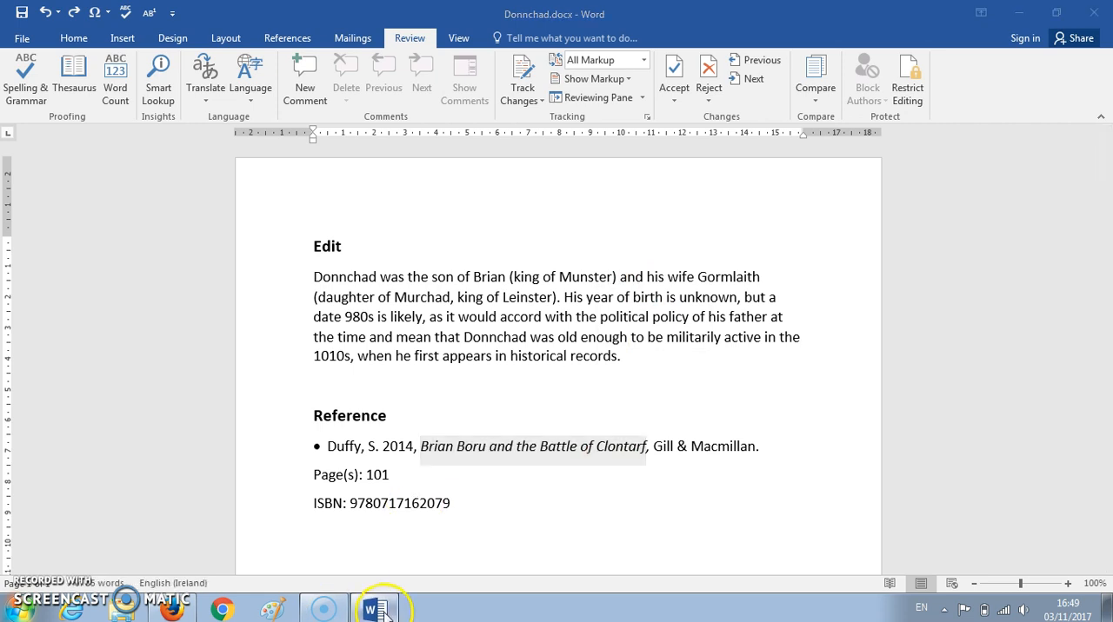
right_click(481, 350)
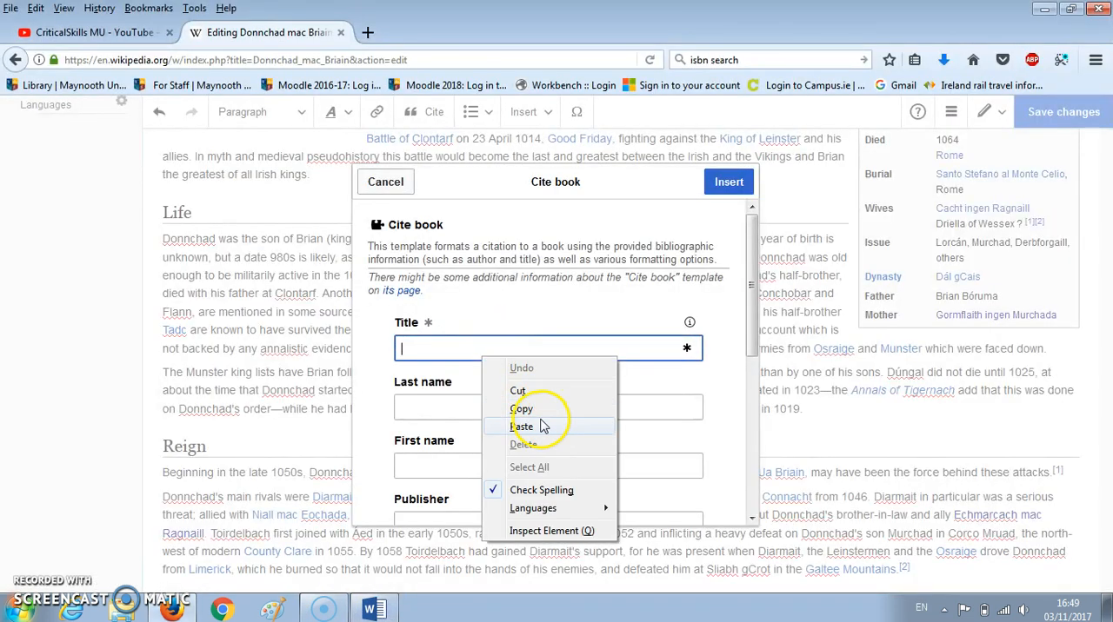
left_click(522, 426)
- Copy the author's last name from the Word reference into the Firefox citation form, and fill in the author's first name
left_click(457, 409)
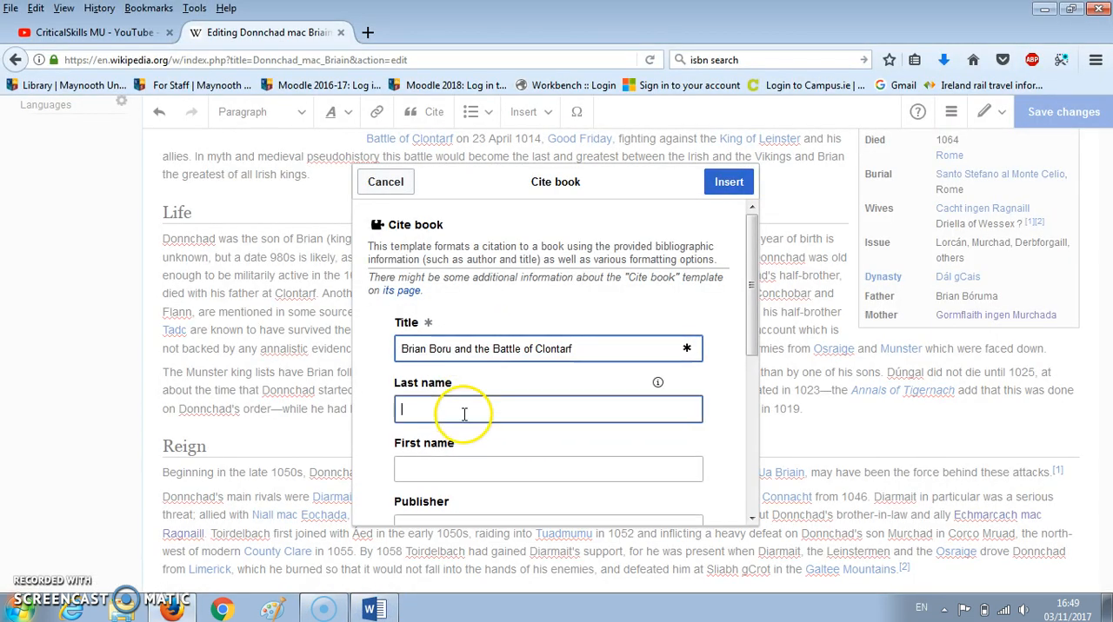
left_click(389, 613)
double_click(348, 446)
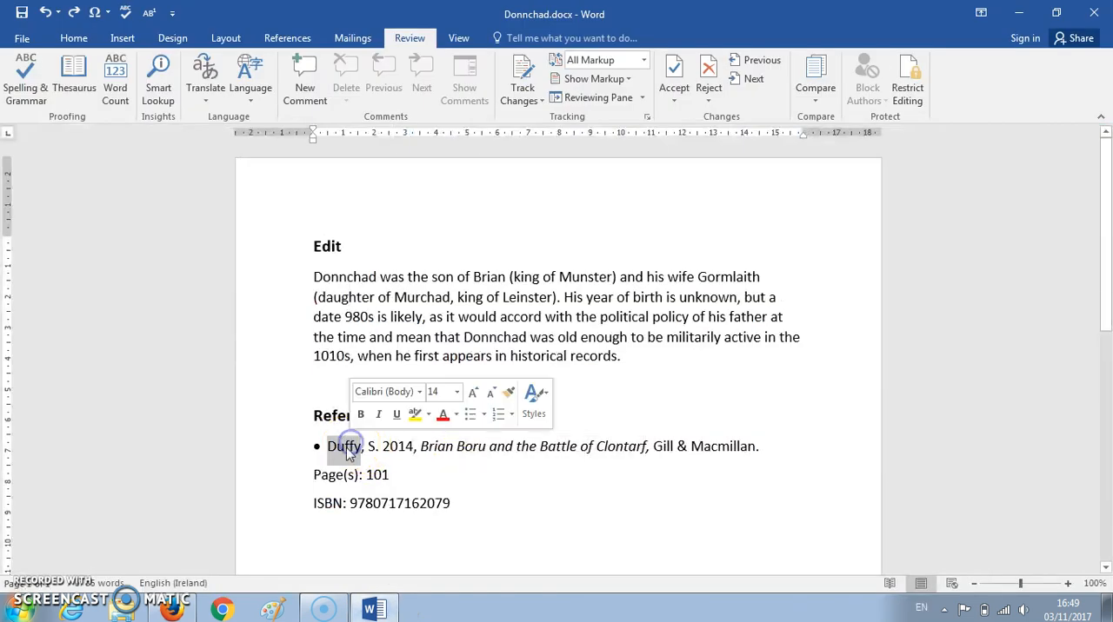
right_click(352, 447)
left_click(384, 253)
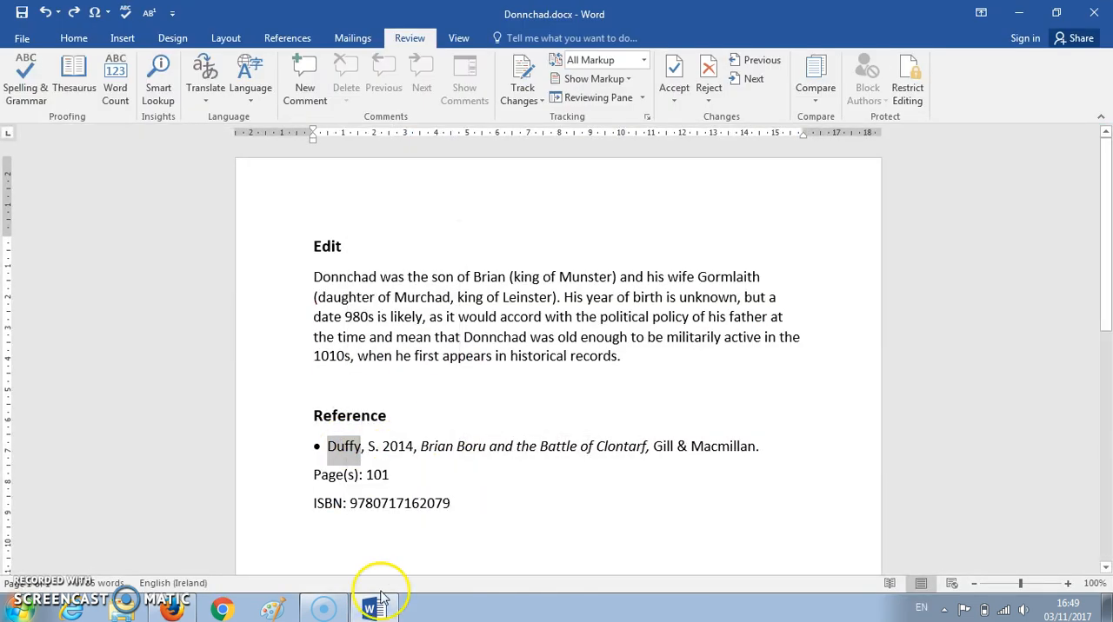
left_click(372, 608)
left_click(438, 411)
right_click(437, 411)
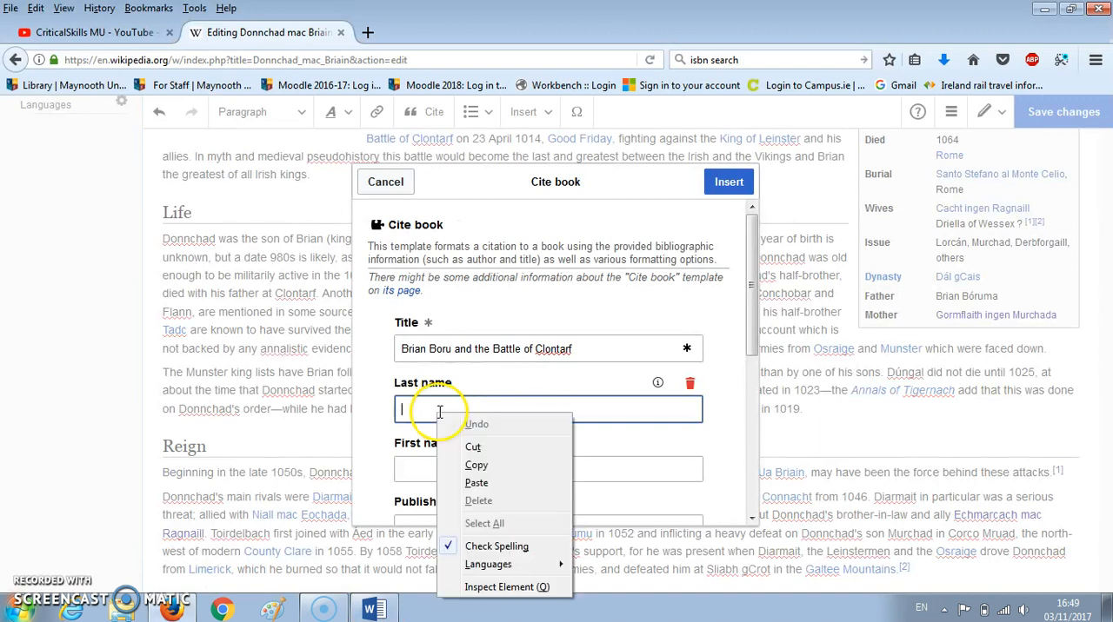
left_click(487, 480)
left_click(457, 468)
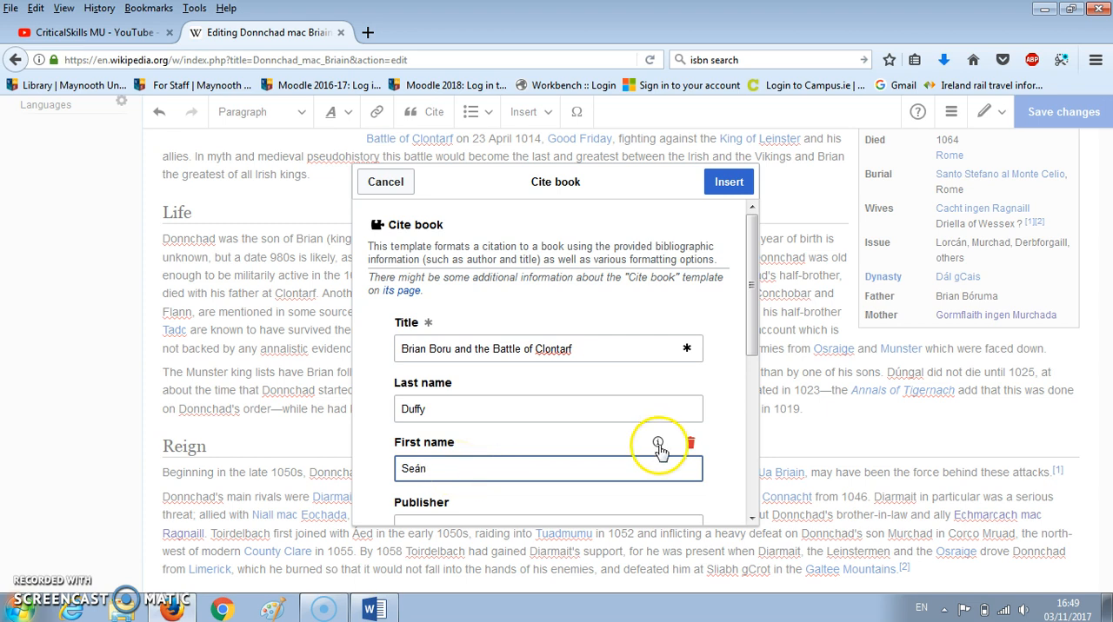
- Copy "Gill & Macmillan" from the Word reference and paste it as the citation's publisher in Firefox
scroll(658, 447, "down", 3)
left_click(591, 382)
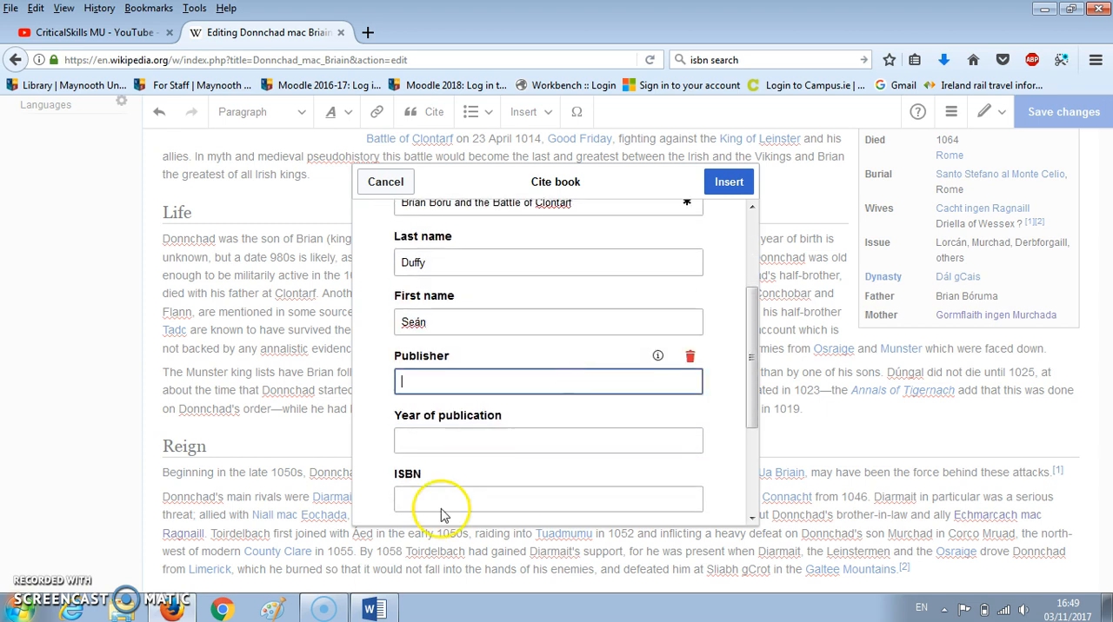
left_click(374, 608)
left_click_drag(653, 446, 747, 451)
right_click(748, 450)
left_click(768, 256)
left_click(383, 612)
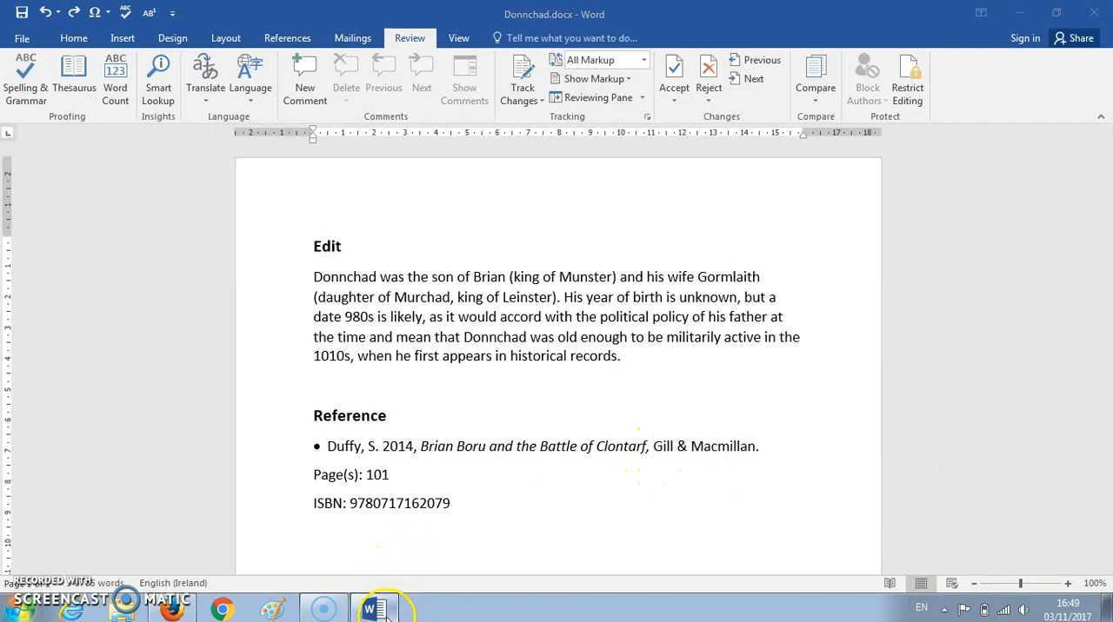
right_click(448, 380)
left_click(513, 452)
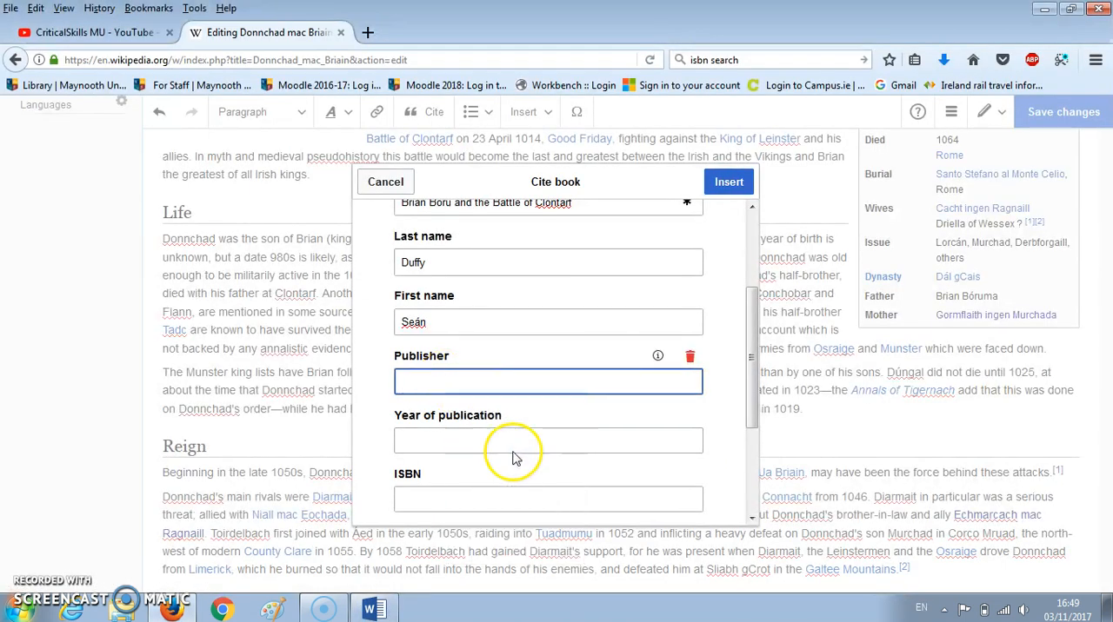
- Copy the year 2014 from the Word reference and paste it as the citation's year of publication in Firefox
left_click(492, 443)
left_click(373, 609)
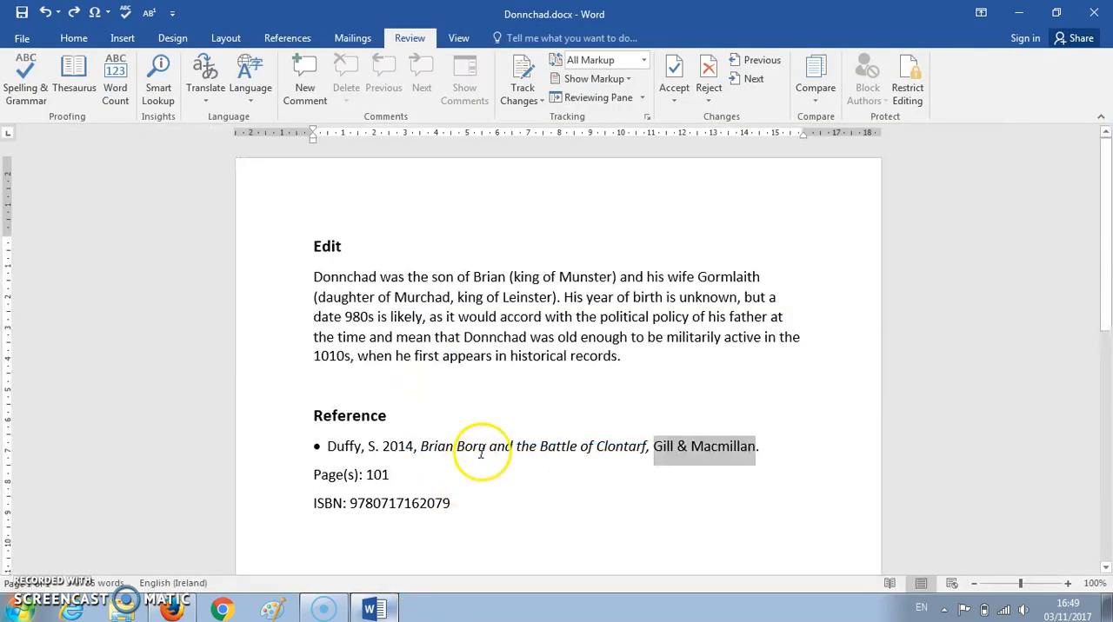
double_click(397, 446)
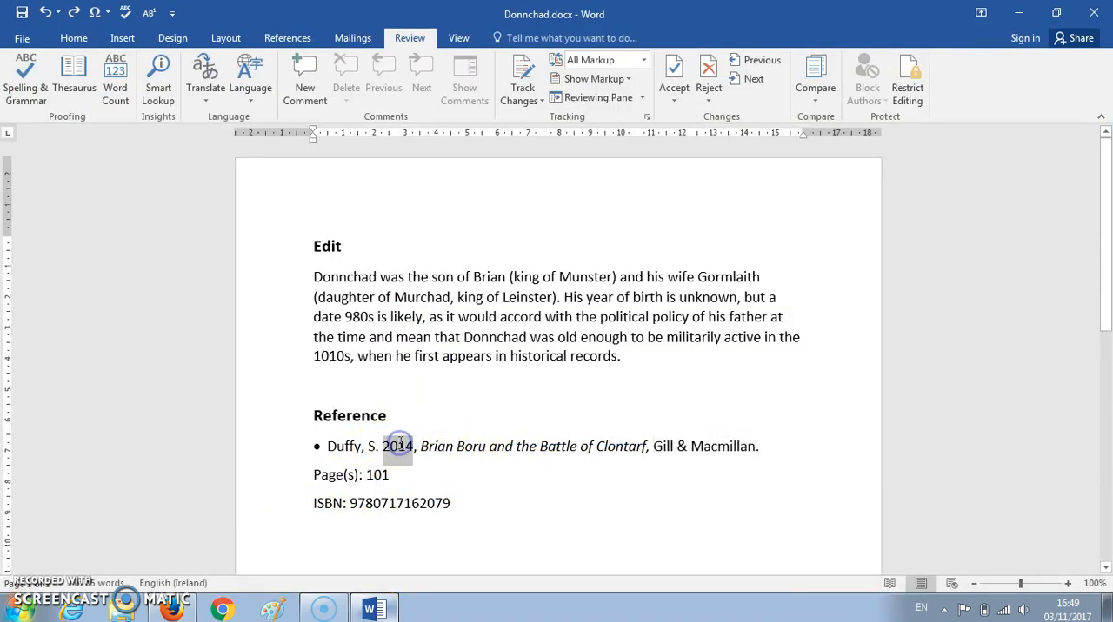
right_click(400, 448)
left_click(435, 244)
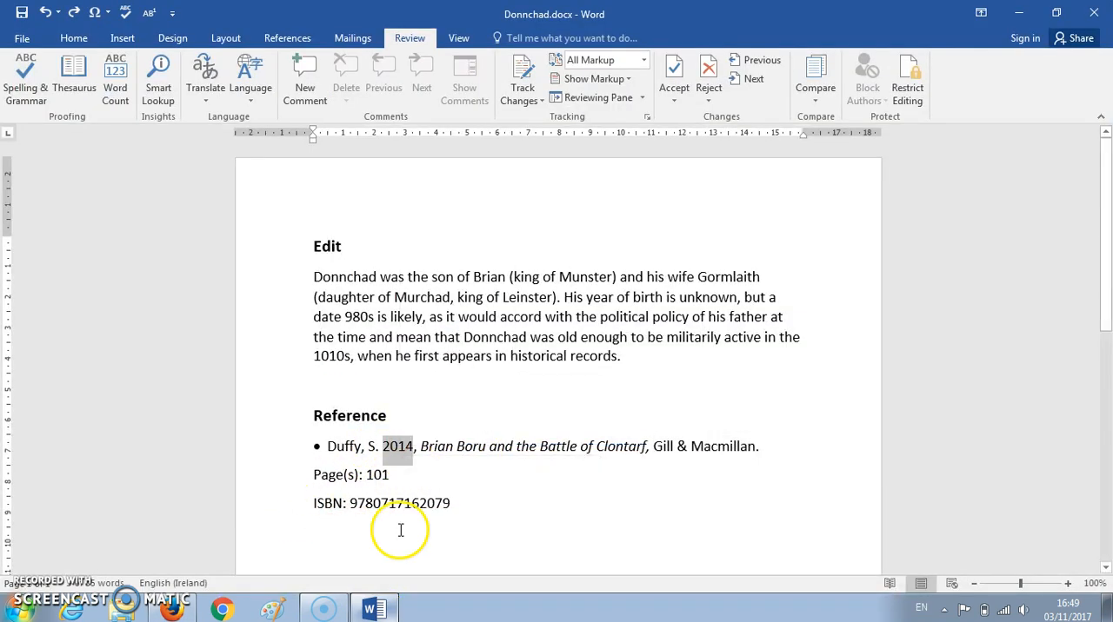
left_click(382, 608)
right_click(460, 441)
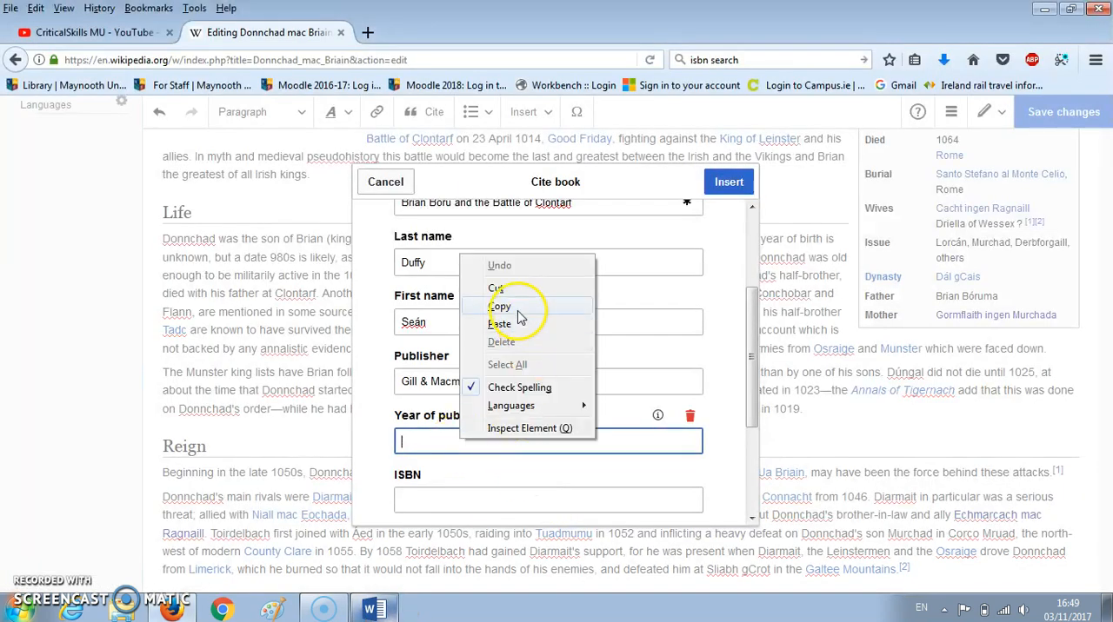
left_click(510, 323)
left_click(477, 503)
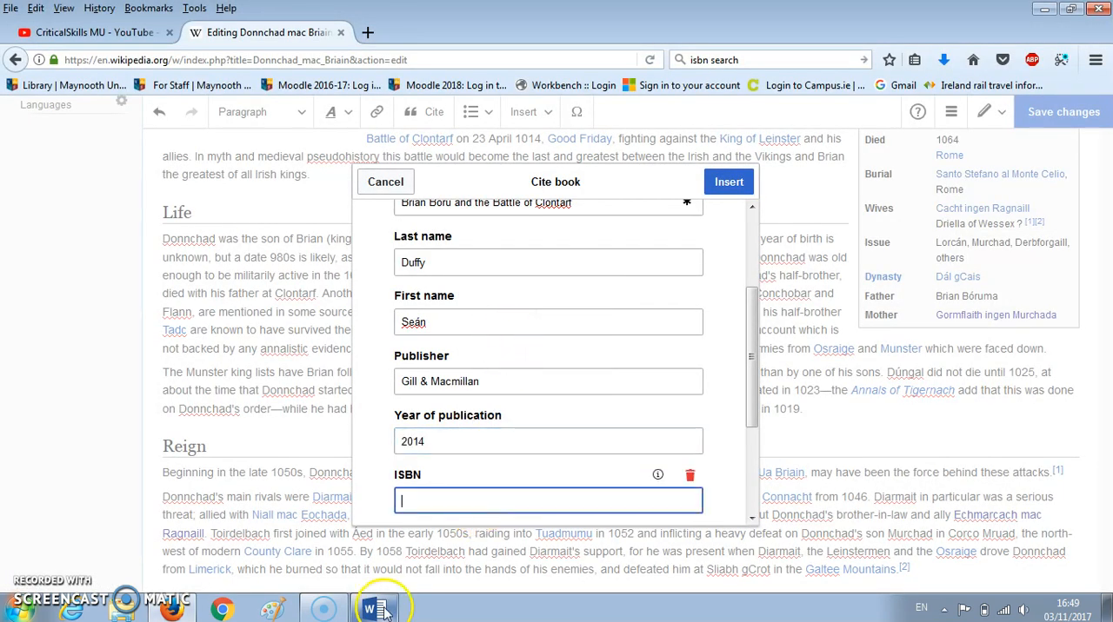
left_click(375, 611)
double_click(401, 505)
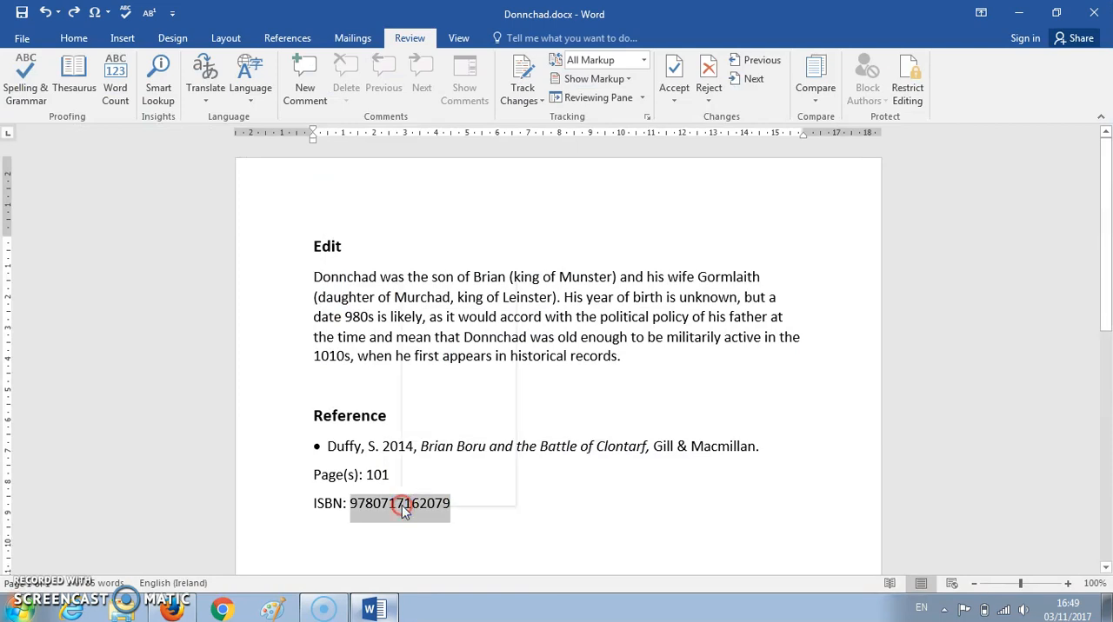
right_click(401, 506)
left_click(442, 310)
left_click(385, 609)
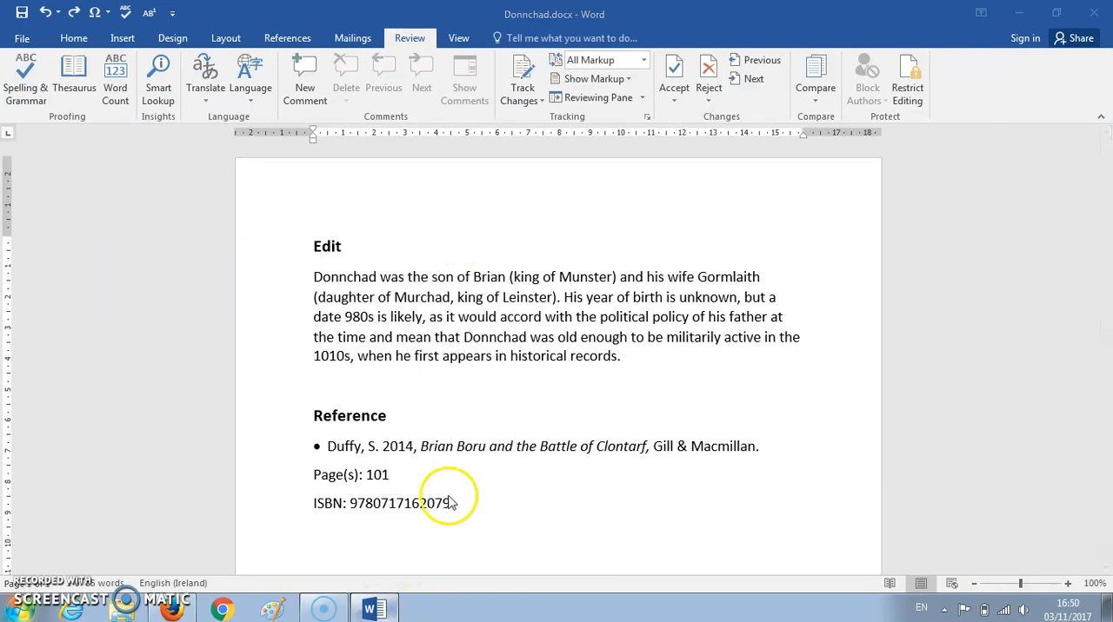
right_click(447, 498)
left_click(461, 389)
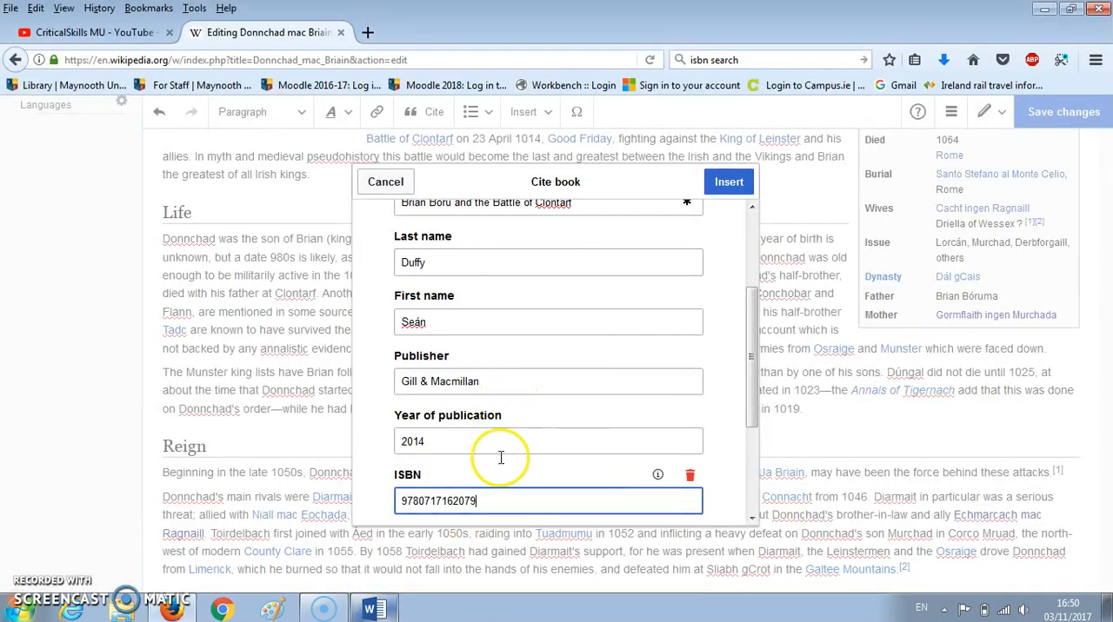
- Copy the page number 101 from the Word document and paste it as the citation's cited page in Firefox
left_click_drag(750, 392, 757, 495)
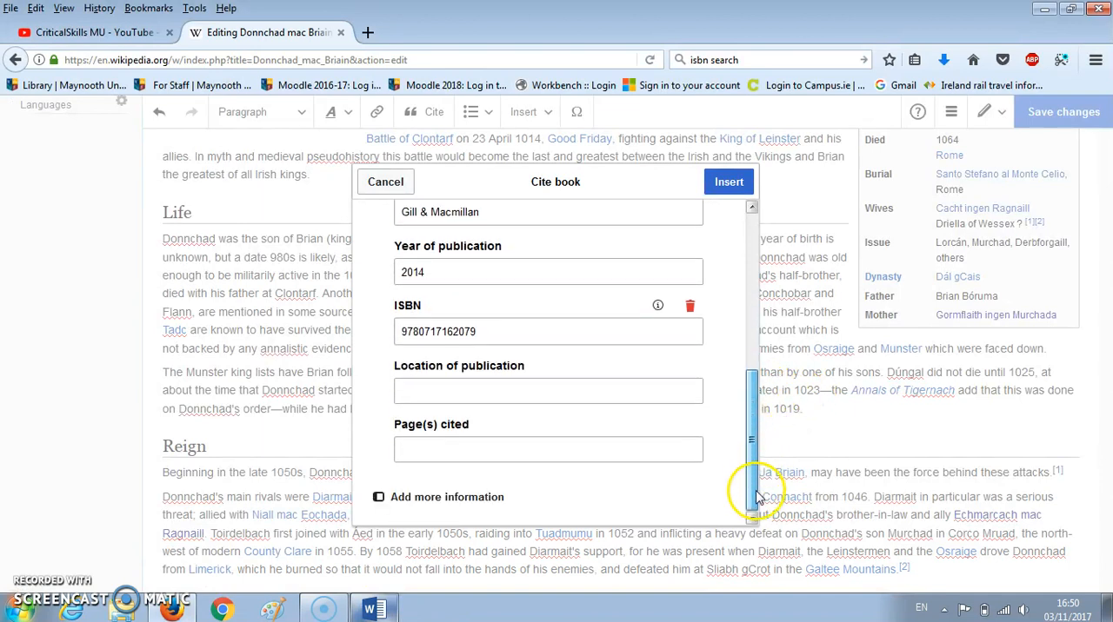
left_click(448, 447)
left_click(447, 452)
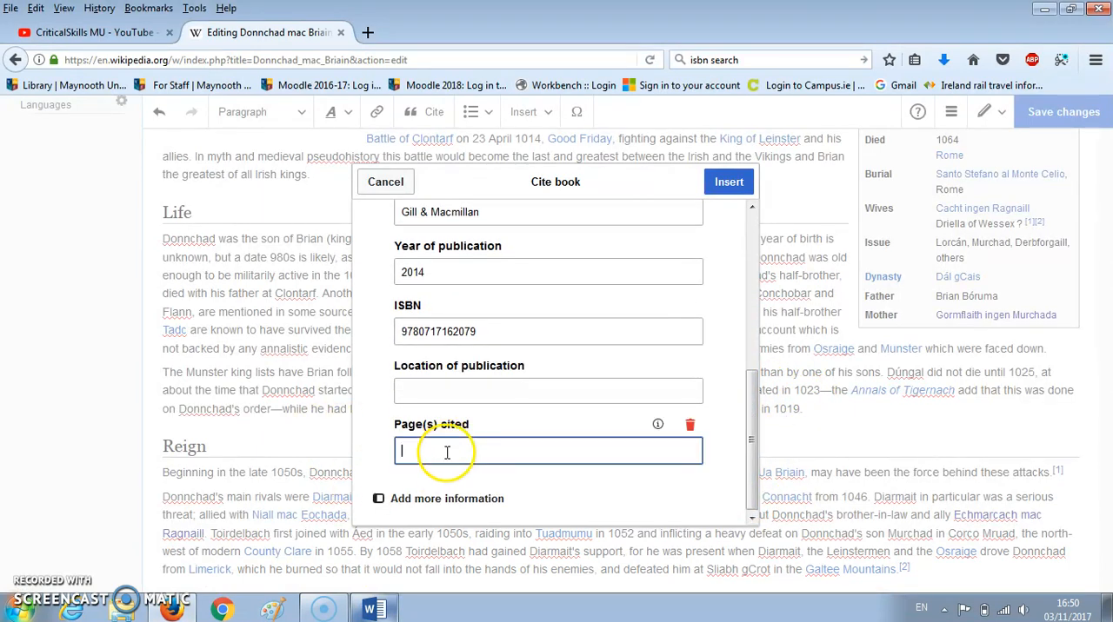
left_click(375, 609)
left_click_drag(388, 475, 367, 475)
right_click(380, 477)
left_click(427, 283)
left_click(374, 608)
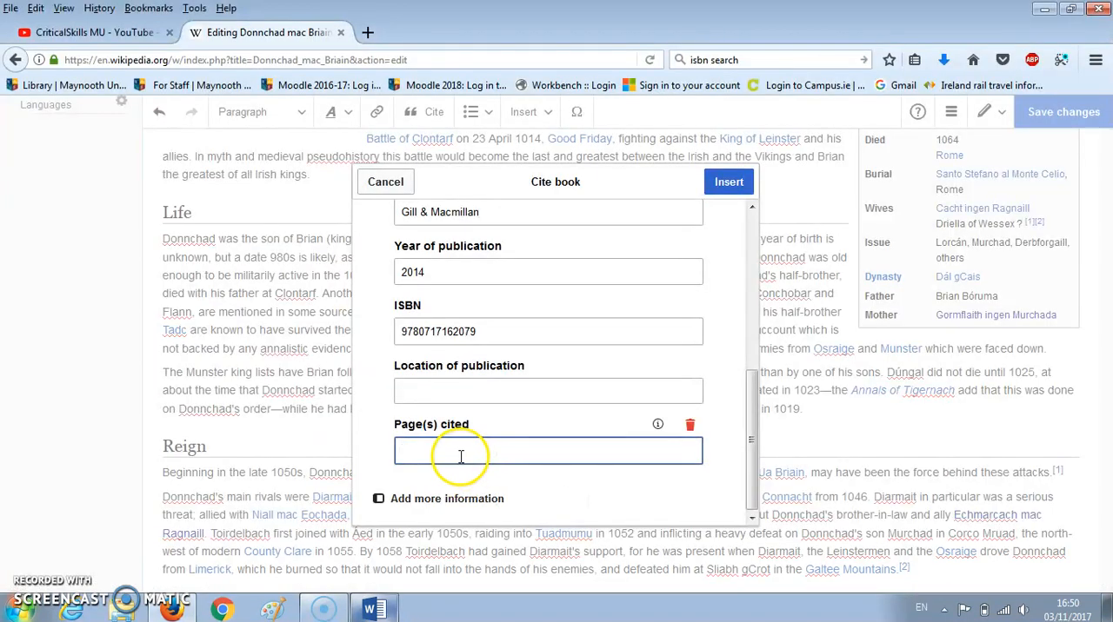
right_click(460, 456)
left_click(513, 340)
- Enter Dublin as the book citation's location of publication
left_click(473, 390)
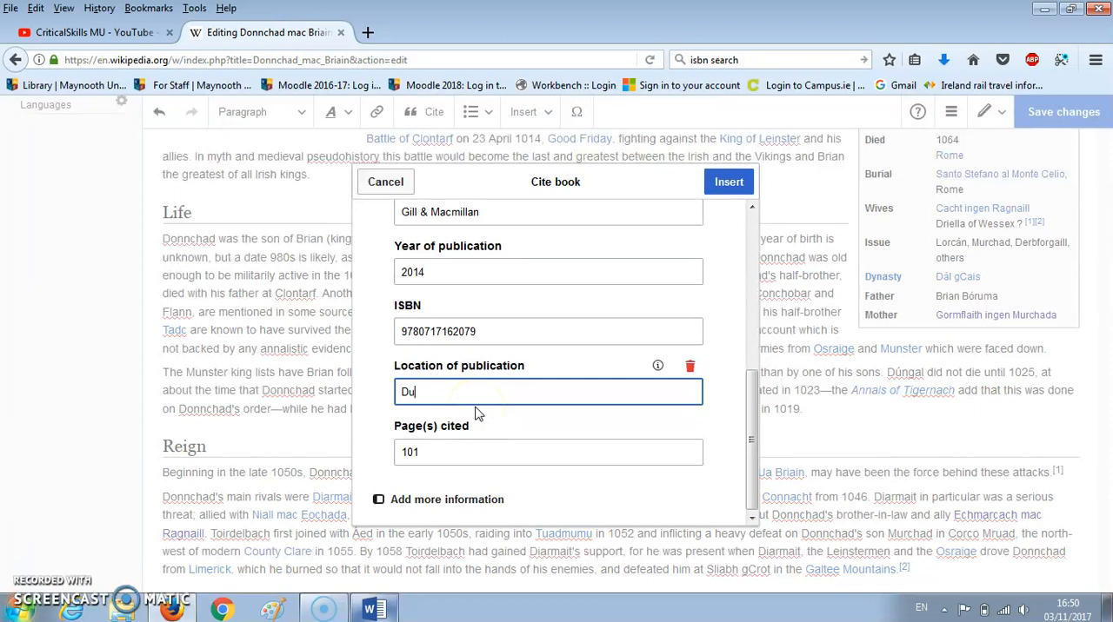
scroll(435, 391, "up", 3)
scroll(428, 401, "down", 3)
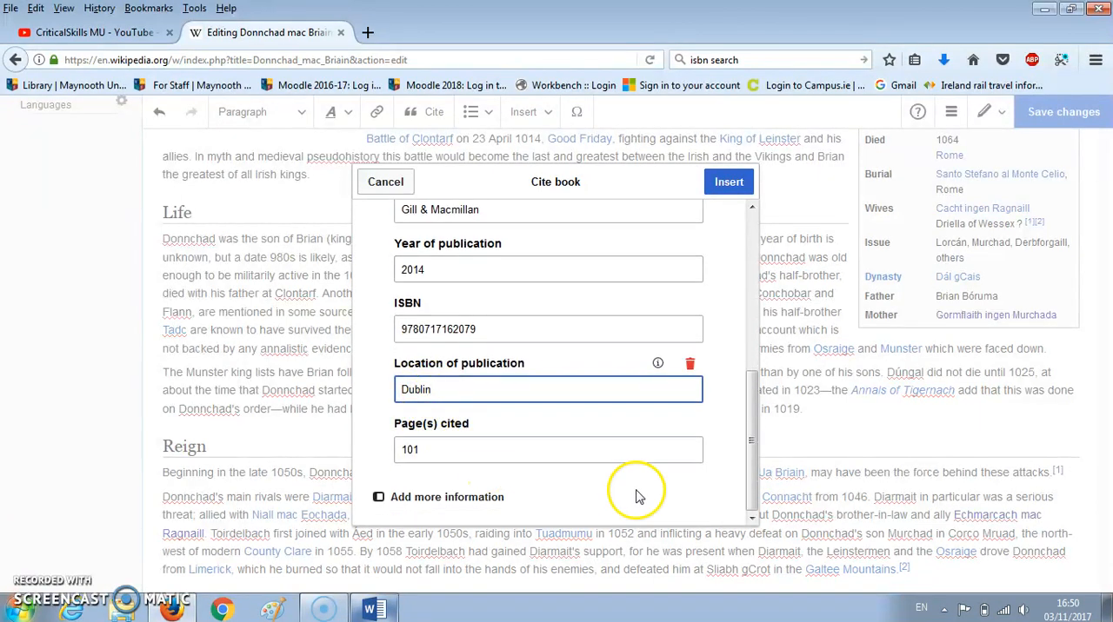
- Check the completed book citation fields, insert the citation into the Life paragraph and close its preview
left_click(751, 455)
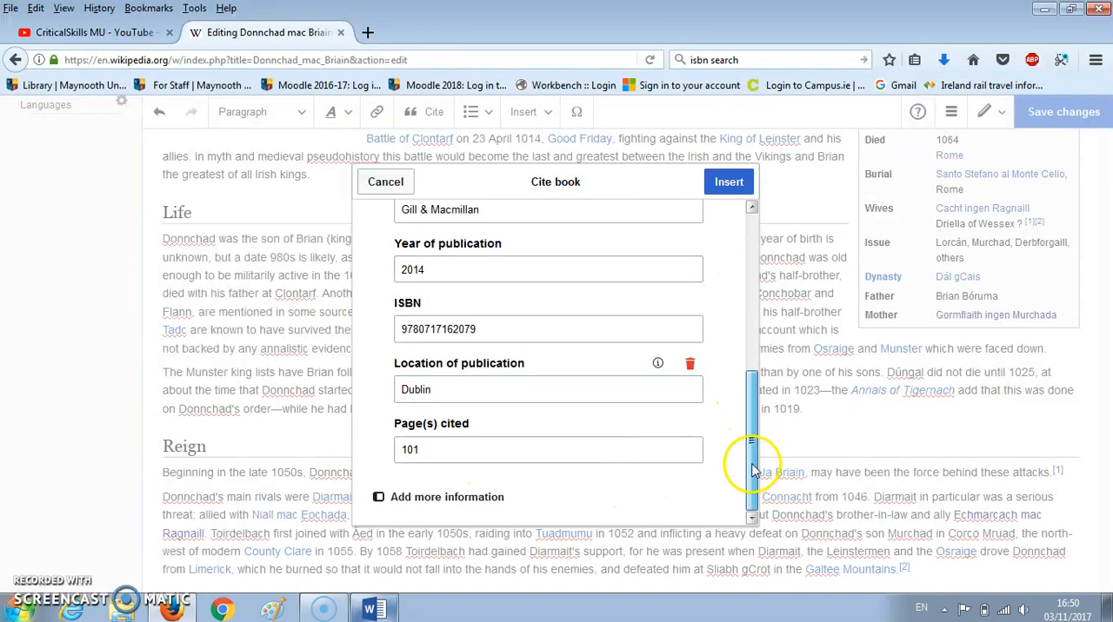
left_click_drag(751, 469, 756, 275)
scroll(551, 447, "down", 4)
scroll(578, 458, "up", 3)
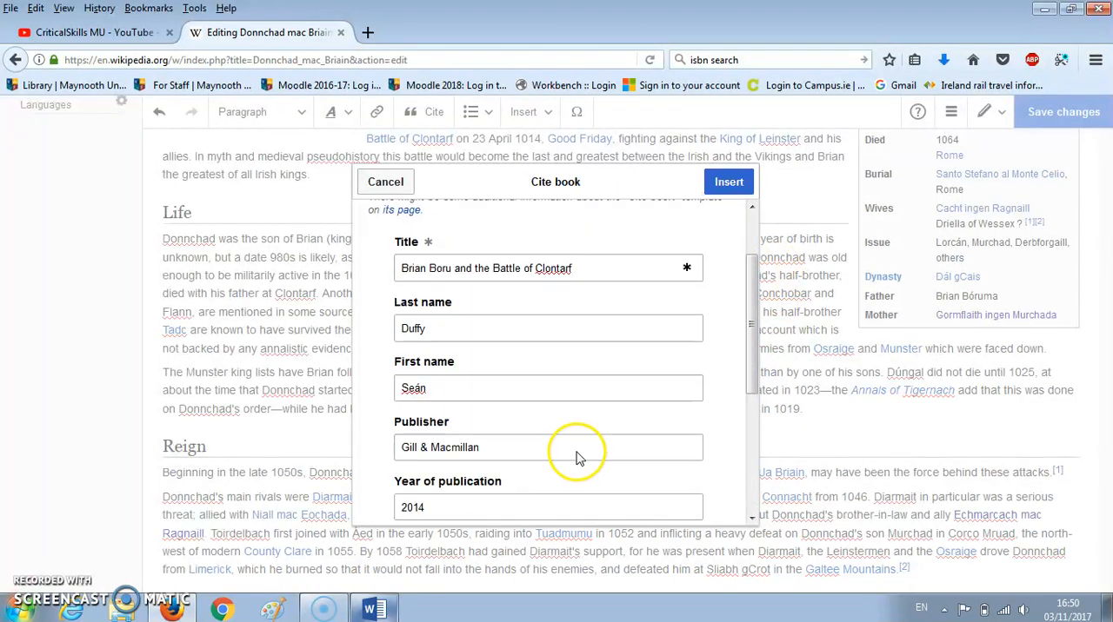
scroll(578, 458, "up", 1)
left_click(728, 184)
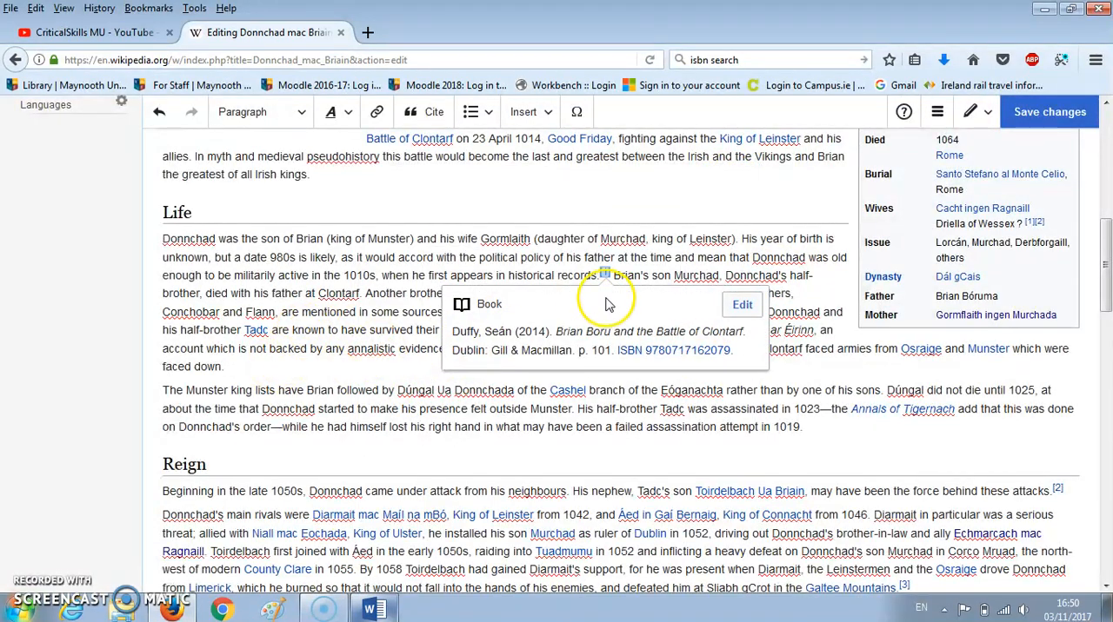
left_click(497, 275)
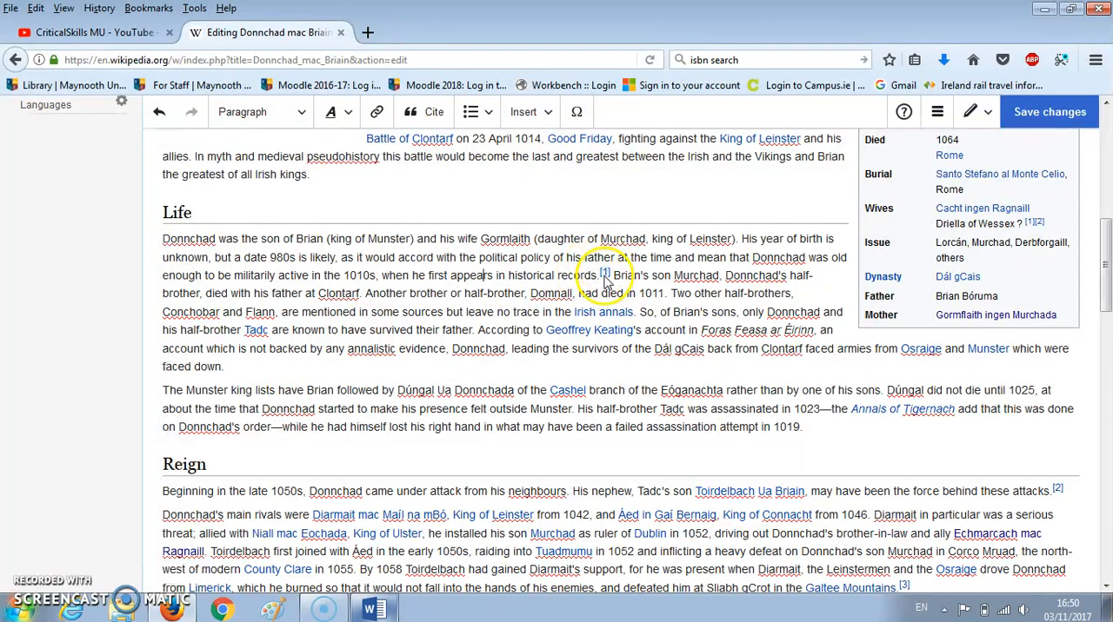
- Check the article's Notes list for the newly inserted book citation
scroll(598, 352, "down", 15)
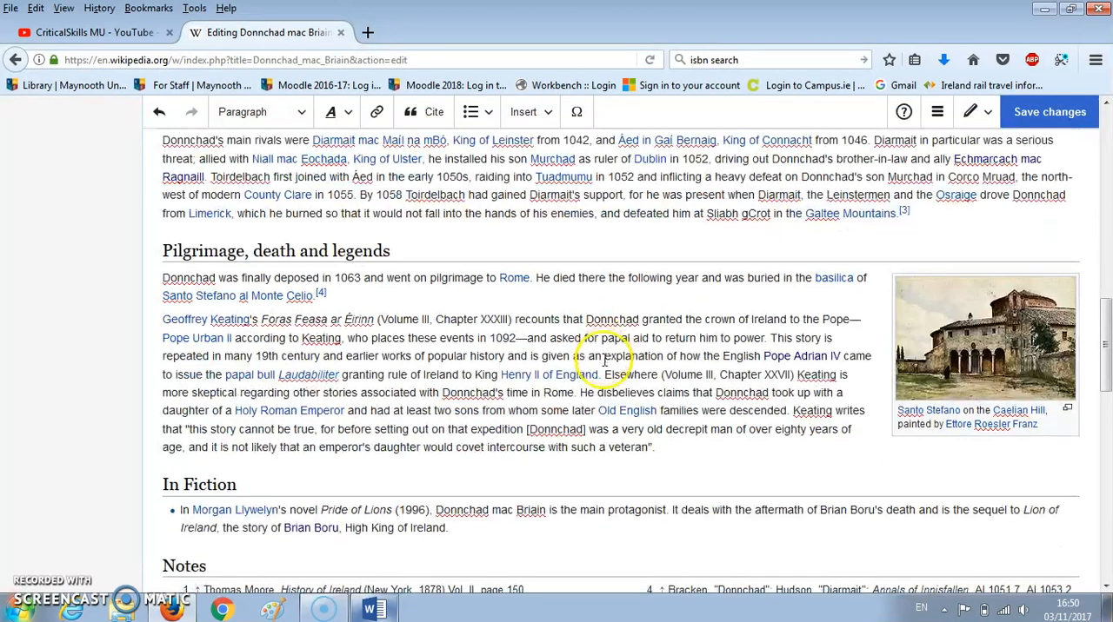
scroll(154, 367, "down", 10)
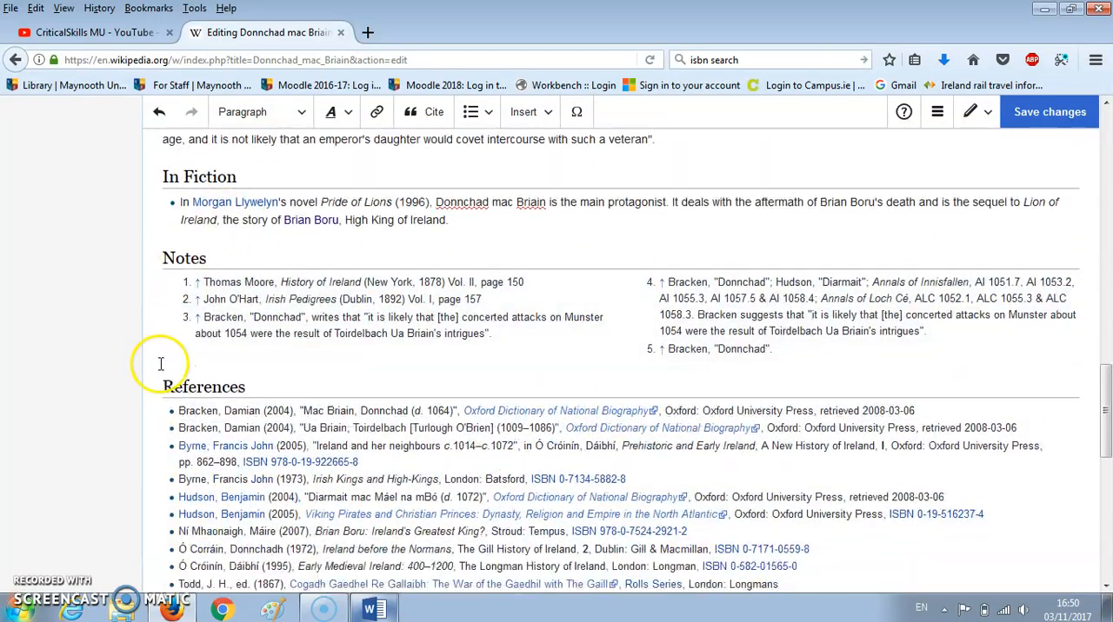
scroll(143, 384, "up", 10)
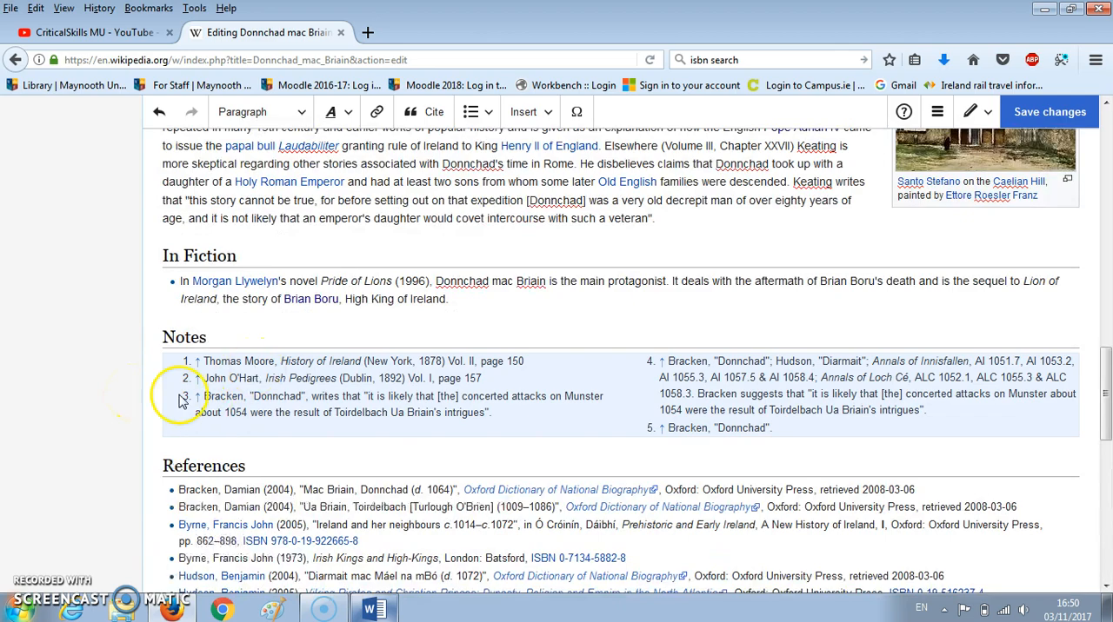
- Start saving the article edit and enter the edit summary "Added information on Donnchad's birth."
scroll(109, 433, "up", 10)
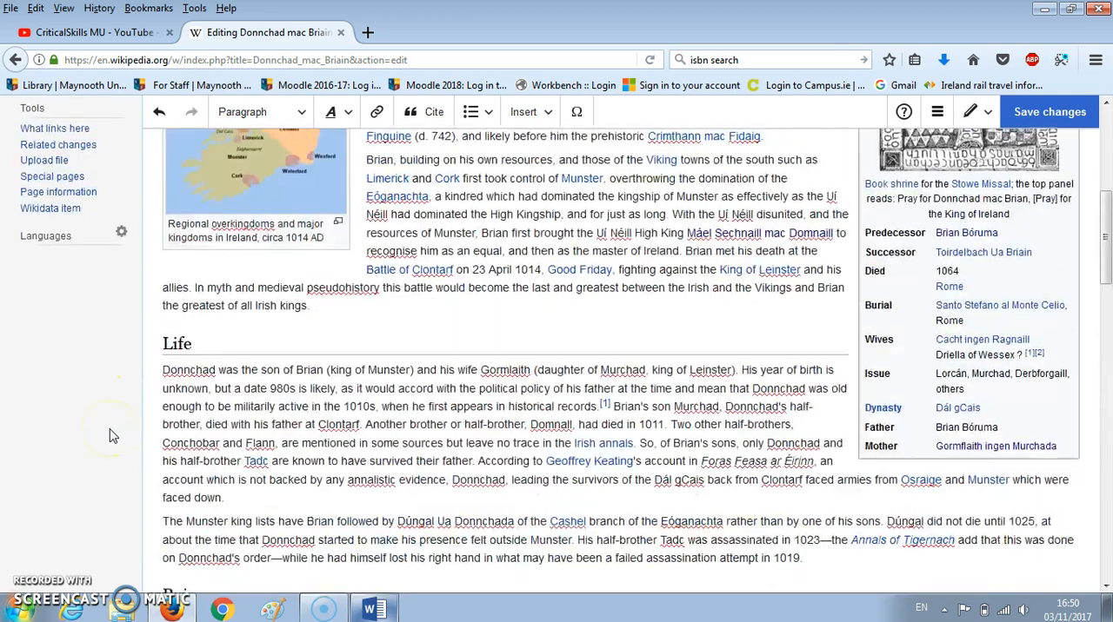
scroll(459, 427, "up", 5)
scroll(650, 434, "down", 4)
scroll(650, 434, "up", 4)
scroll(650, 434, "down", 4)
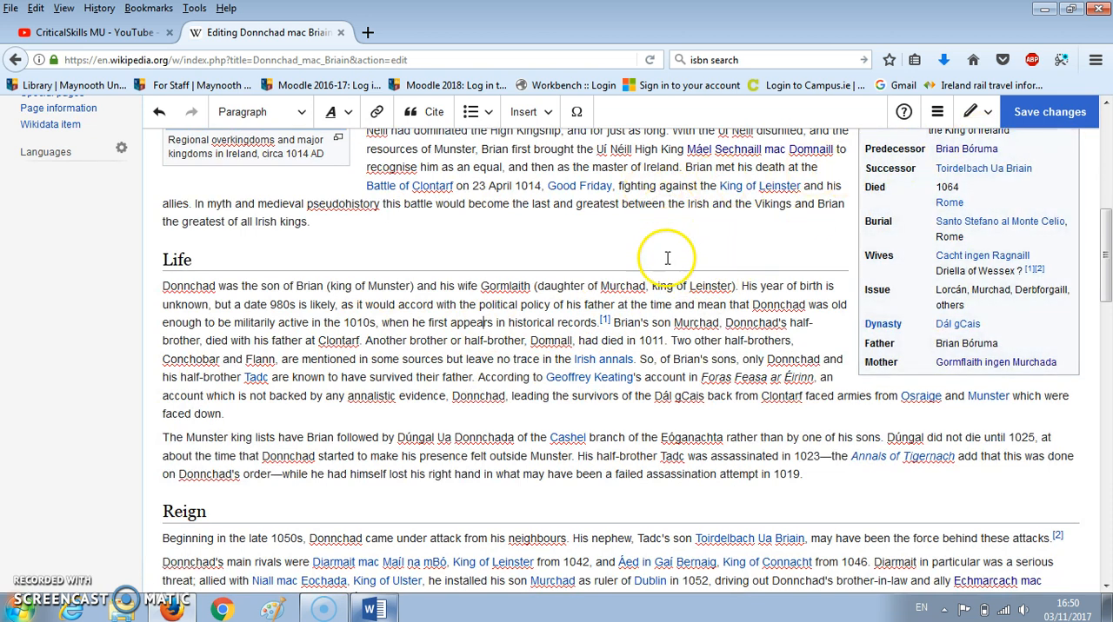
left_click(1054, 116)
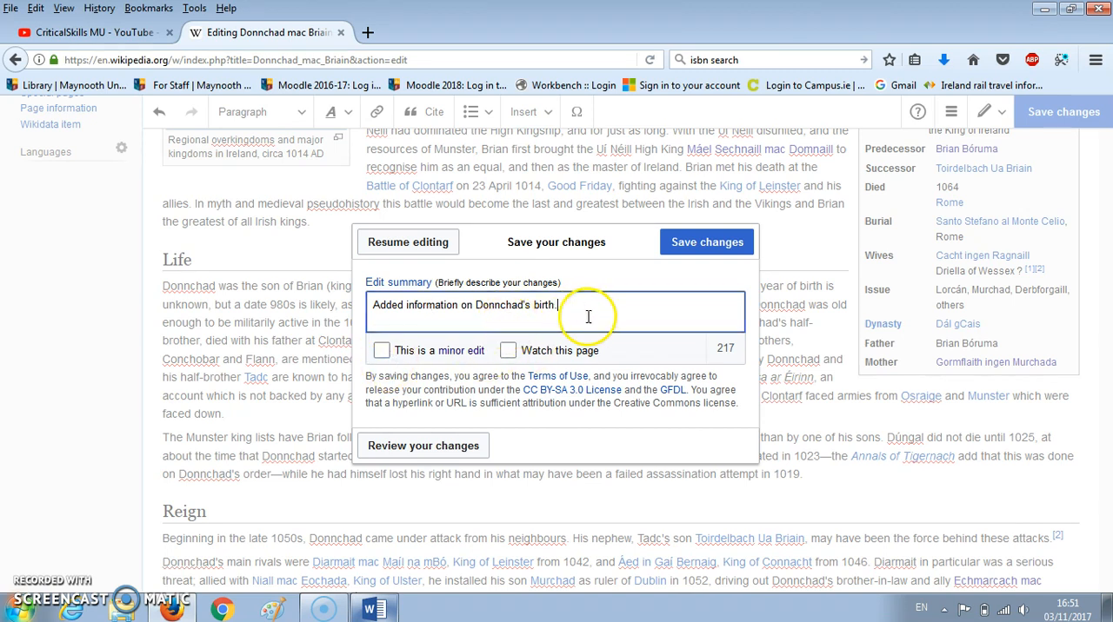
- Review the wikitext differences in the Life section against the latest revision and save the edit to the article
left_click(432, 450)
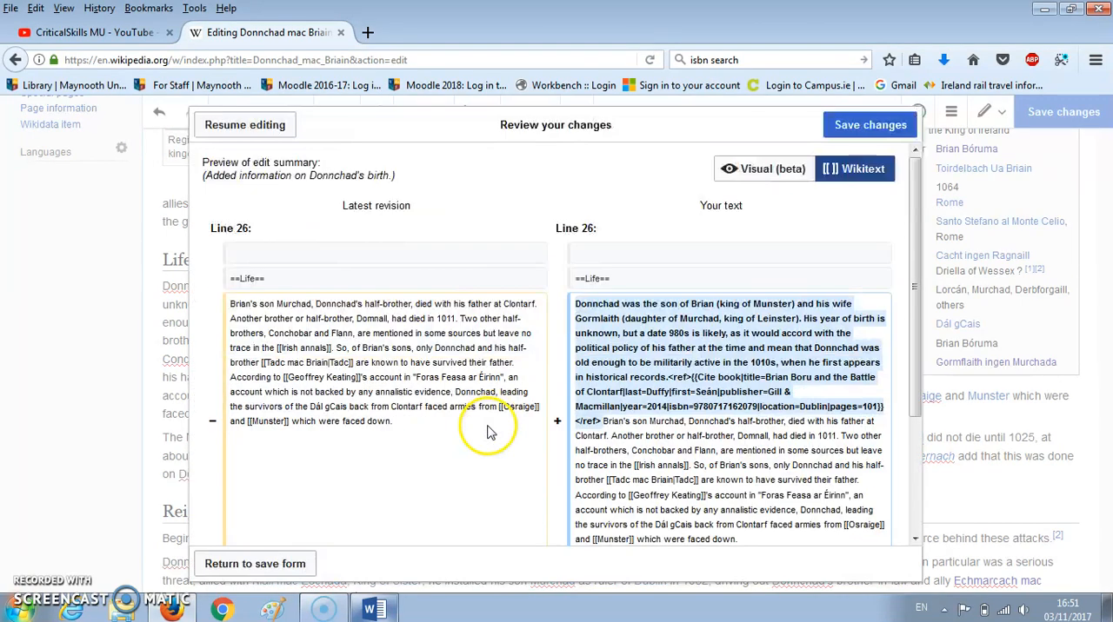
scroll(460, 435, "down", 2)
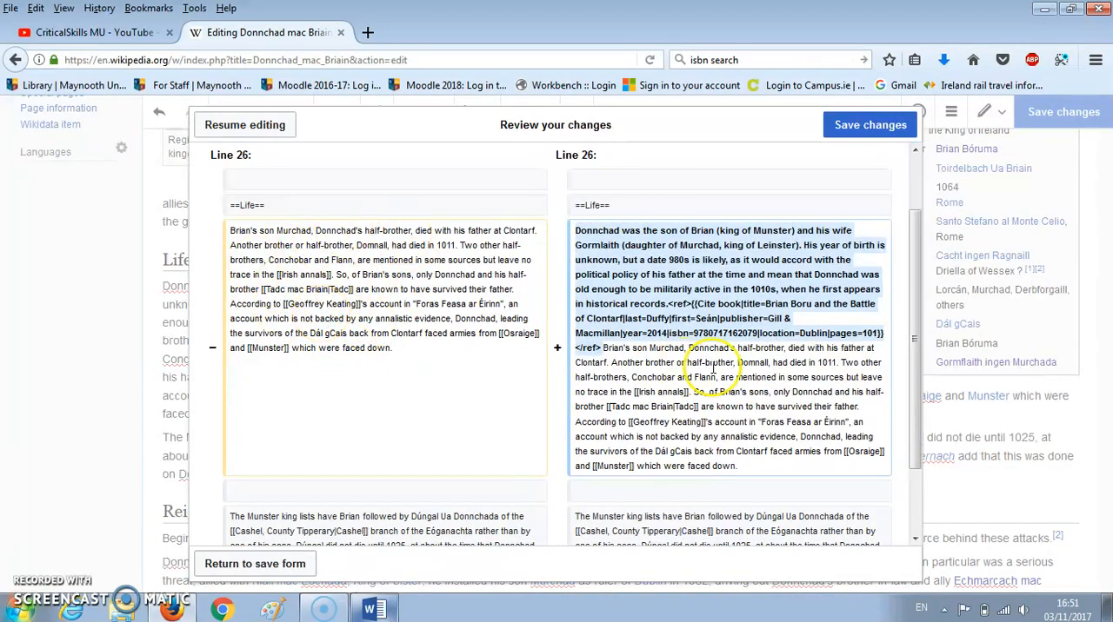
scroll(423, 418, "down", 2)
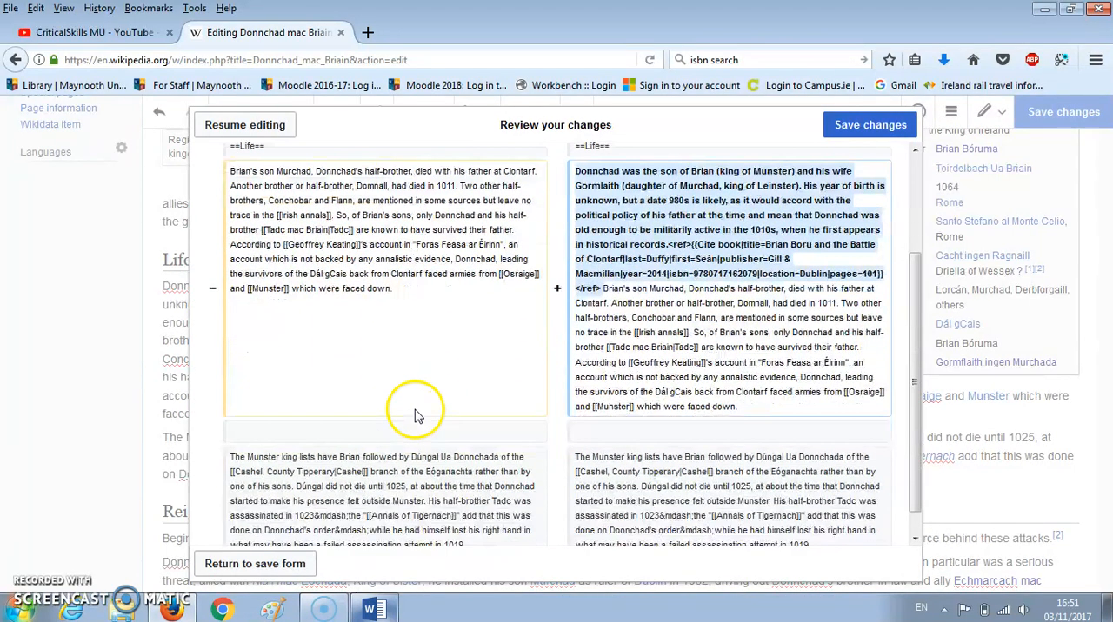
left_click(265, 565)
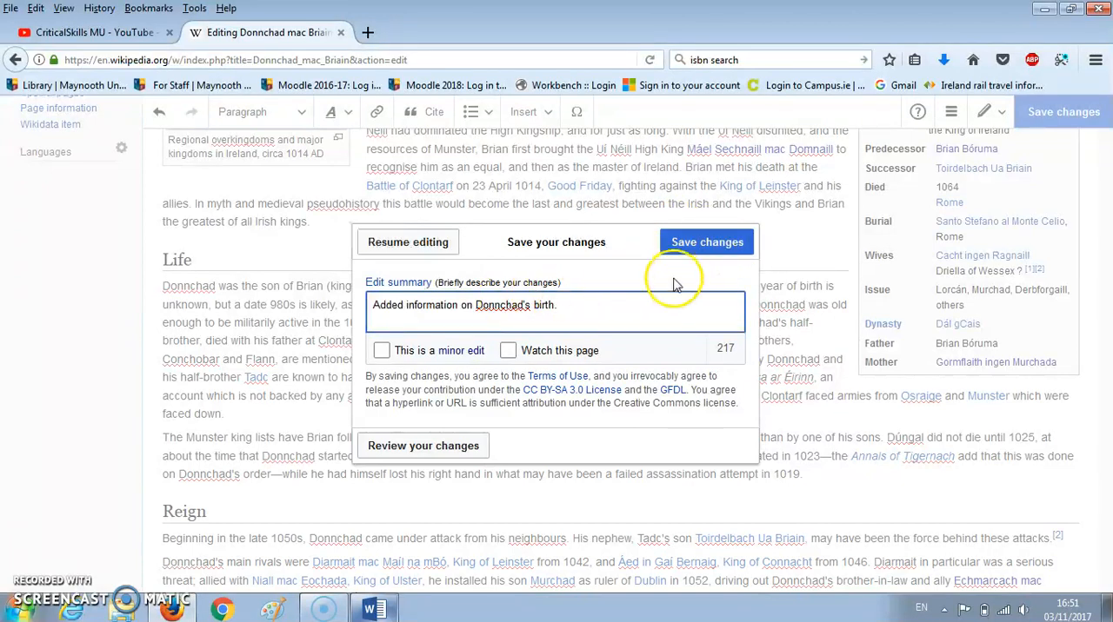
left_click(691, 248)
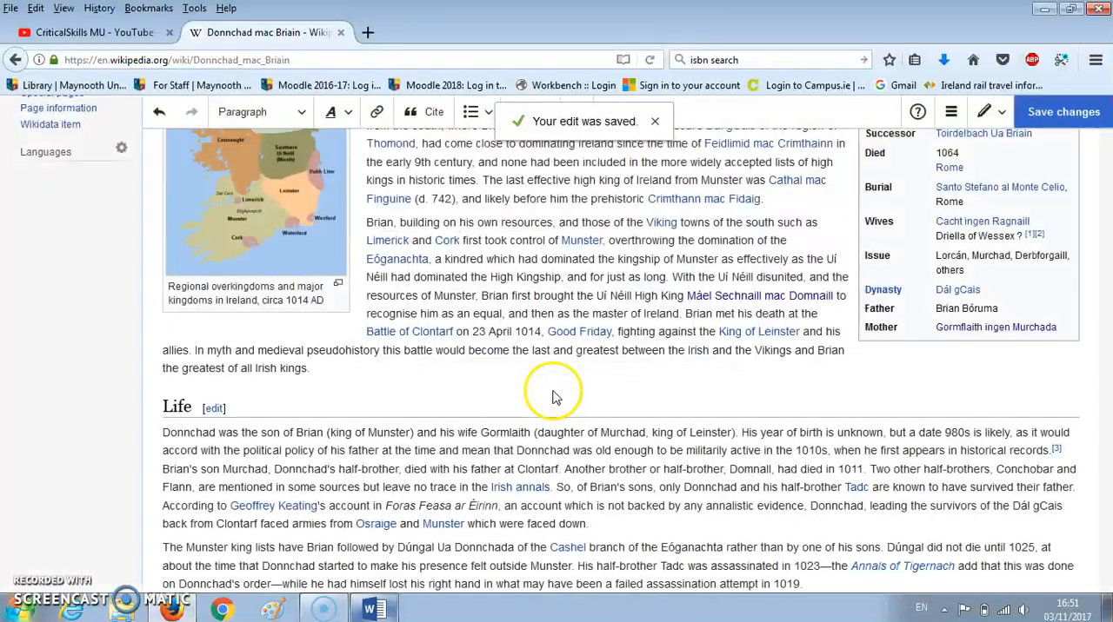
- Check the added opening sentences of the published Life section and the new book citation in the Notes list
scroll(486, 365, "up", 3)
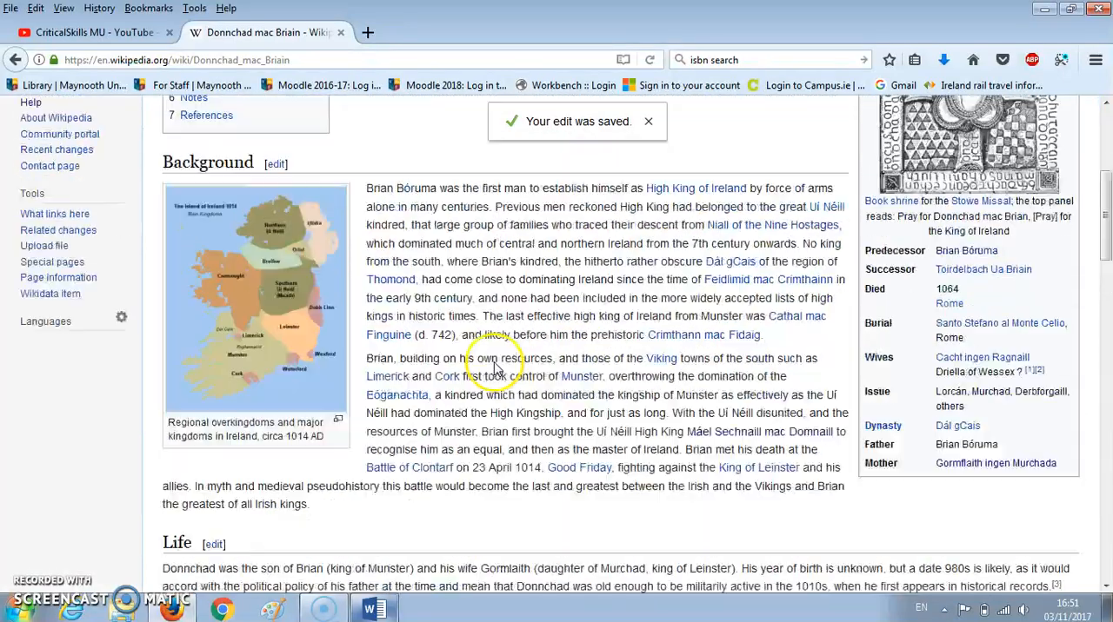
scroll(483, 330, "down", 3)
scroll(469, 226, "up", 5)
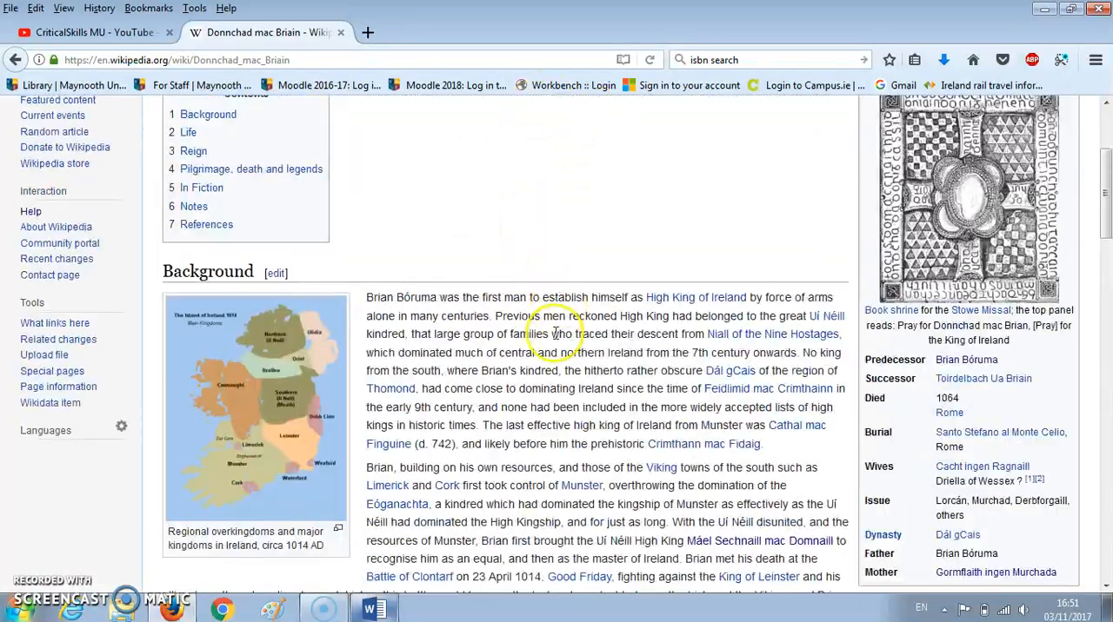
scroll(522, 434, "down", 8)
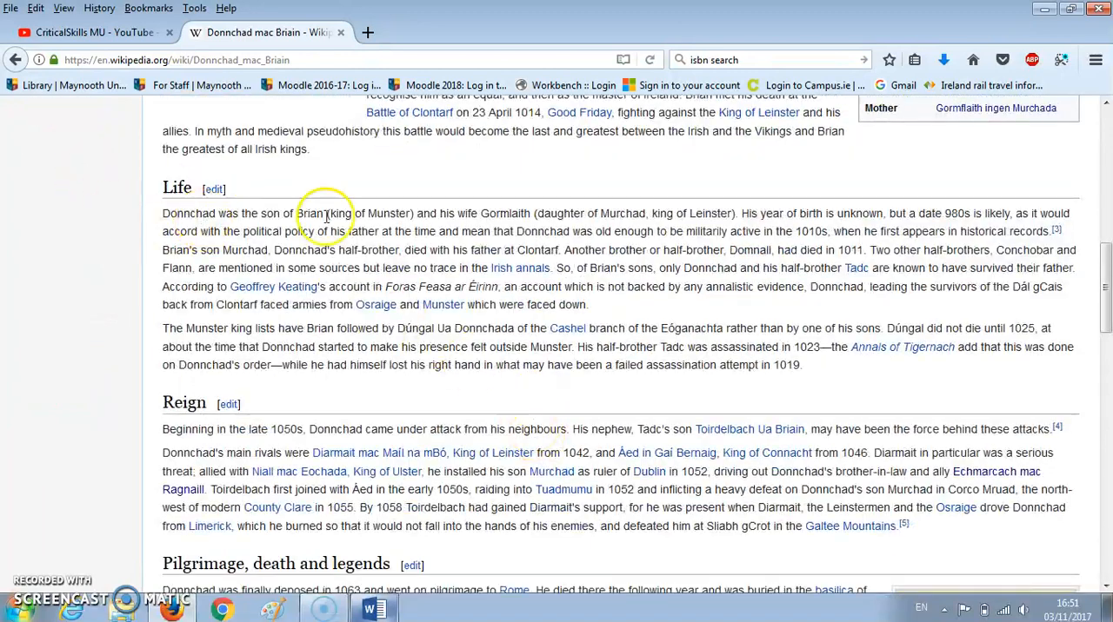
left_click_drag(170, 213, 1056, 239)
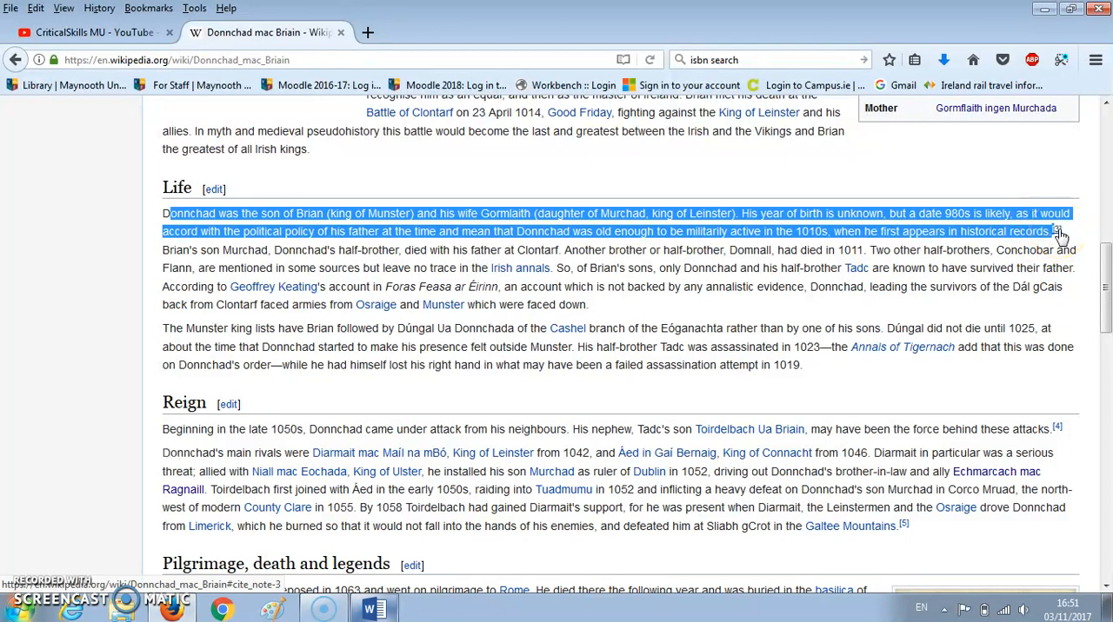
scroll(426, 478, "down", 15)
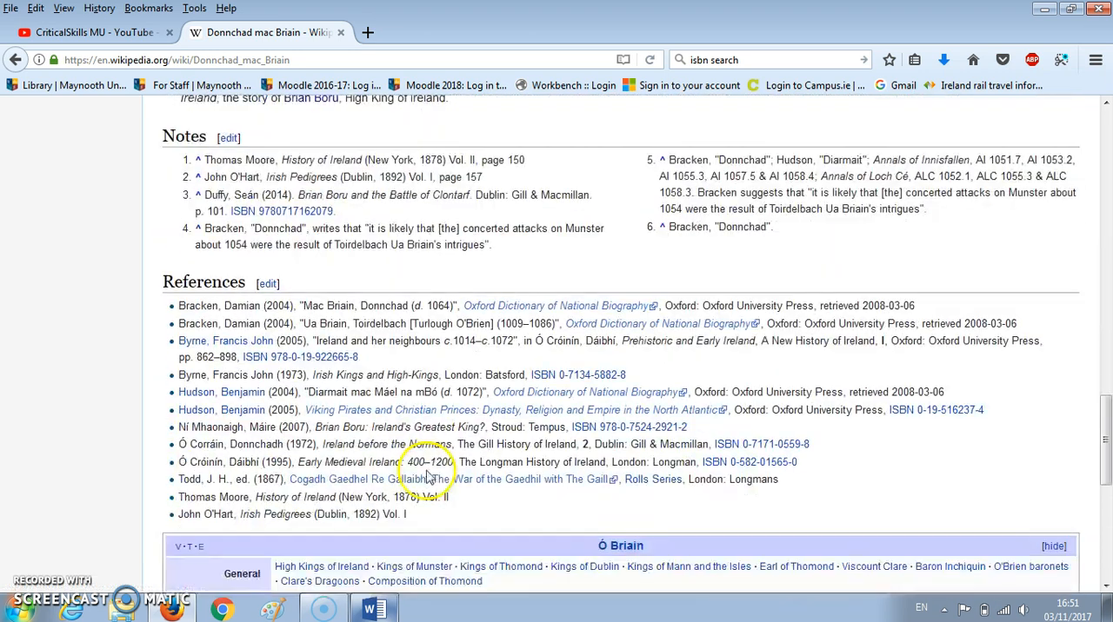
left_click_drag(212, 195, 334, 212)
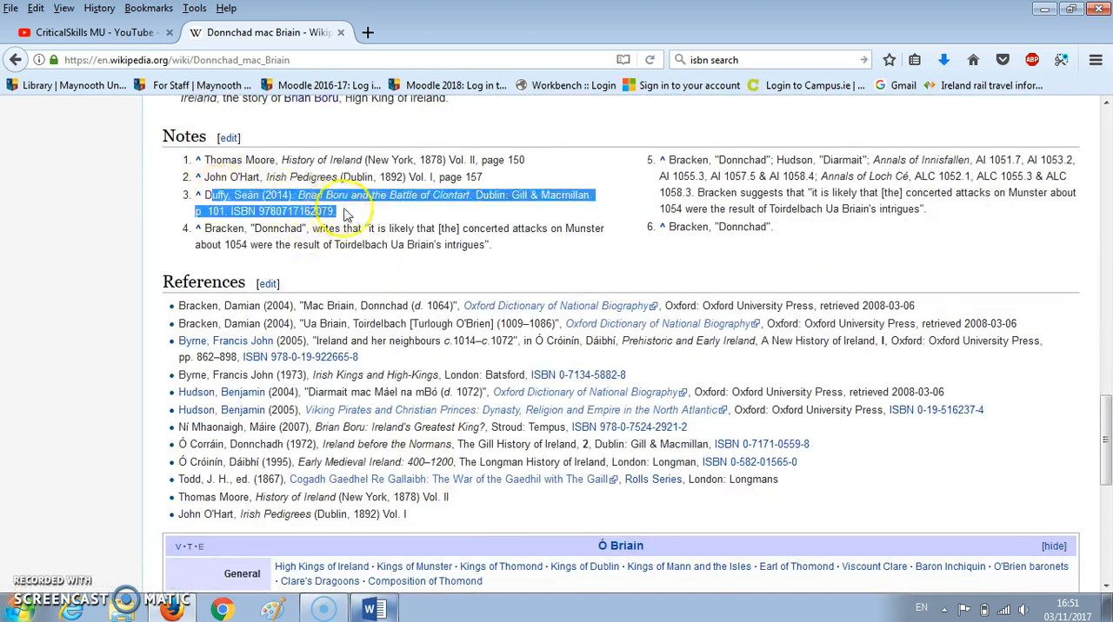
left_click(59, 247)
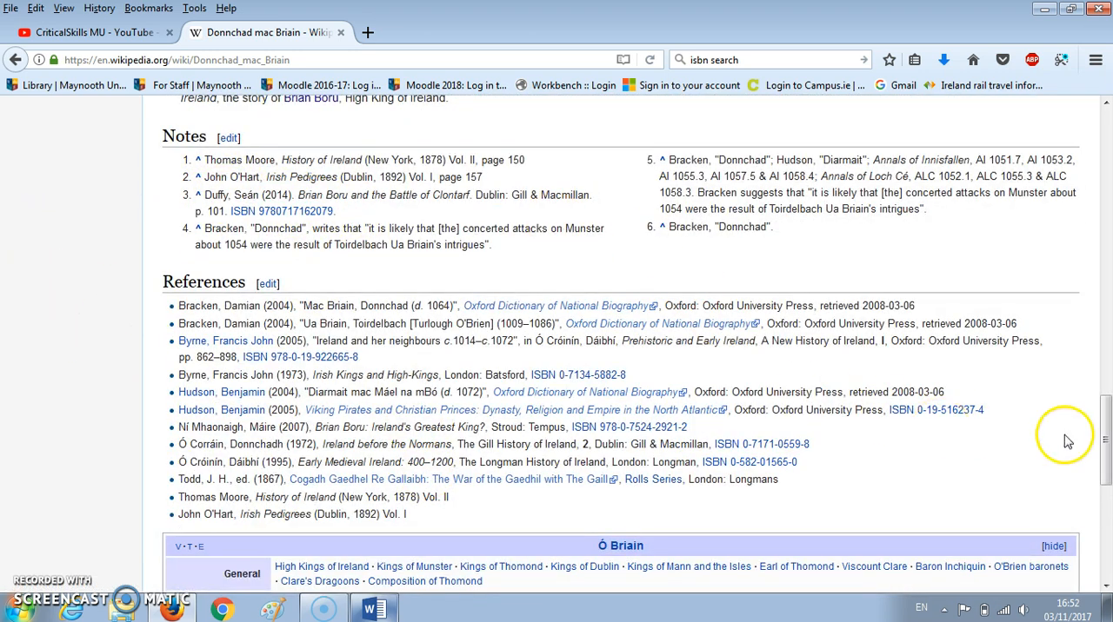
left_click_drag(1103, 447, 1104, 185)
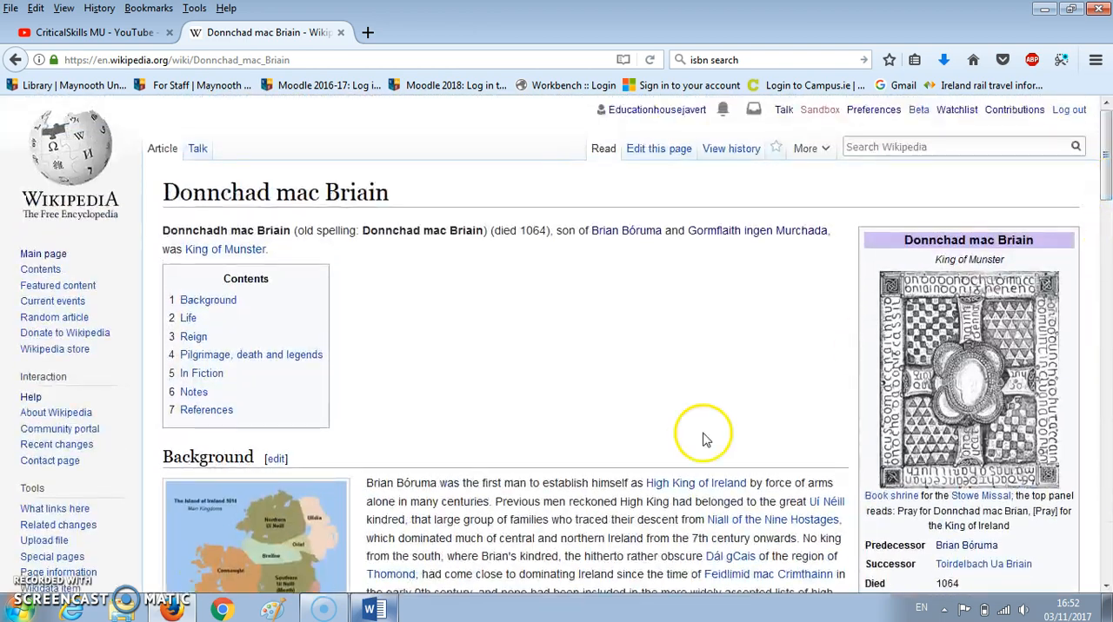
scroll(450, 503, "down", 3)
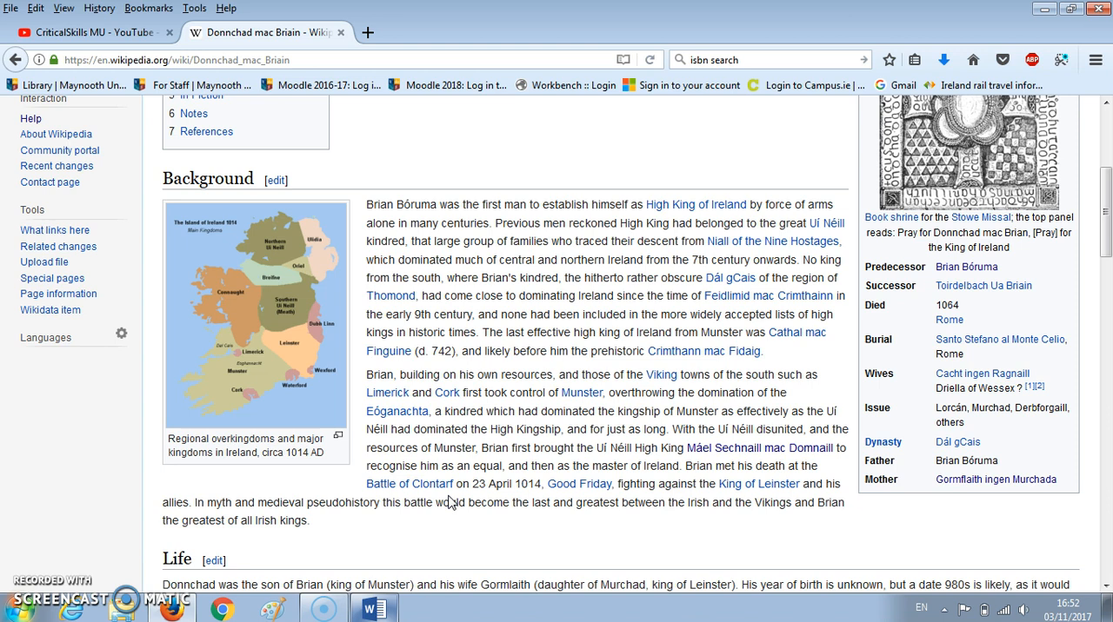
scroll(442, 506, "down", 3)
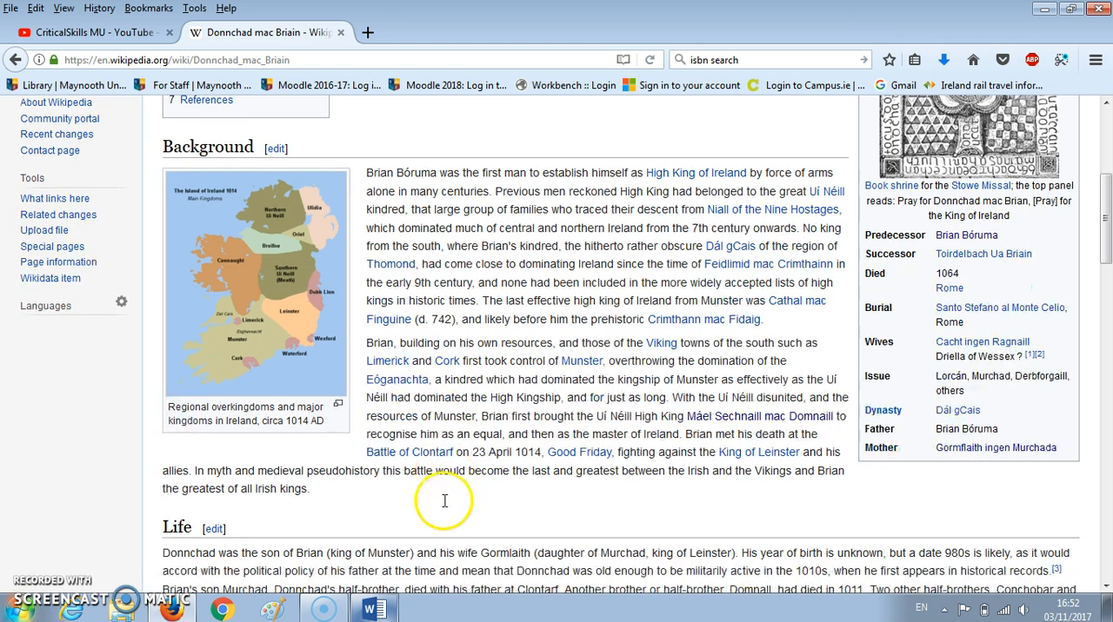